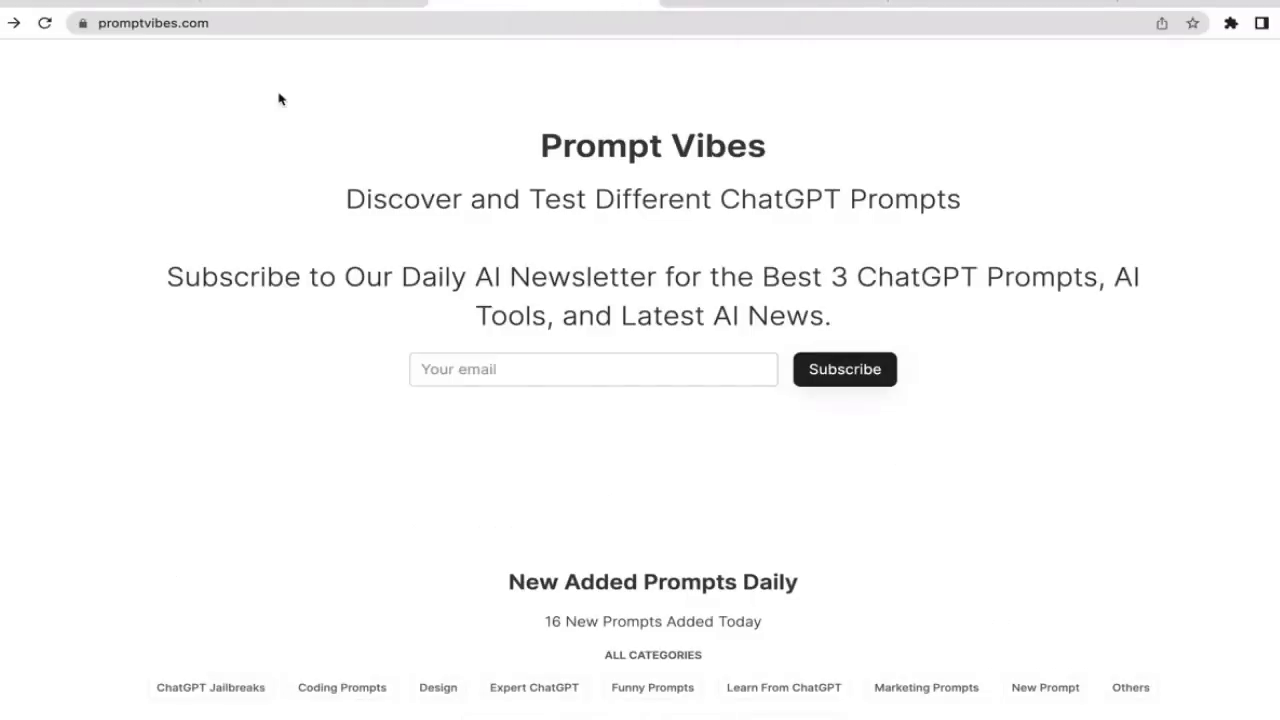
Glance at the Writing Chat GPT Prompts slide, return to Prompt Vibes and search its prompt library for "youtube content".
left_click(332, 5)
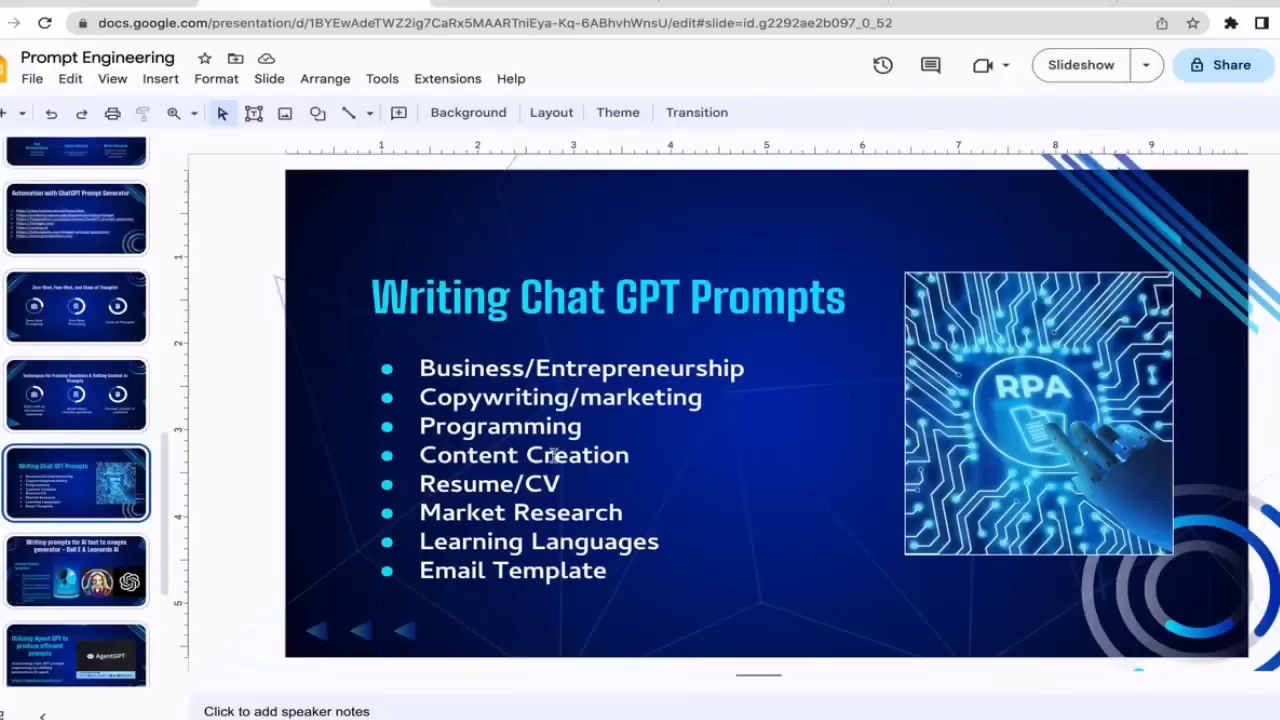
left_click(567, 3)
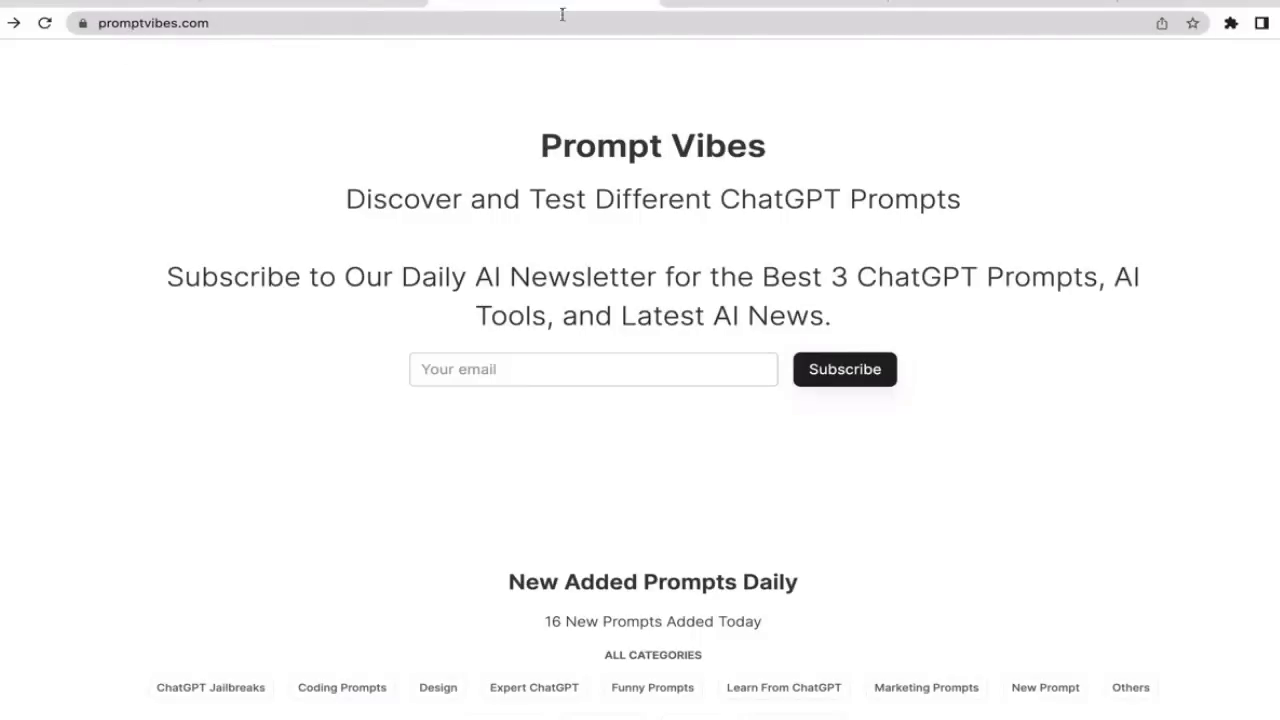
scroll(1089, 147, "down", 2)
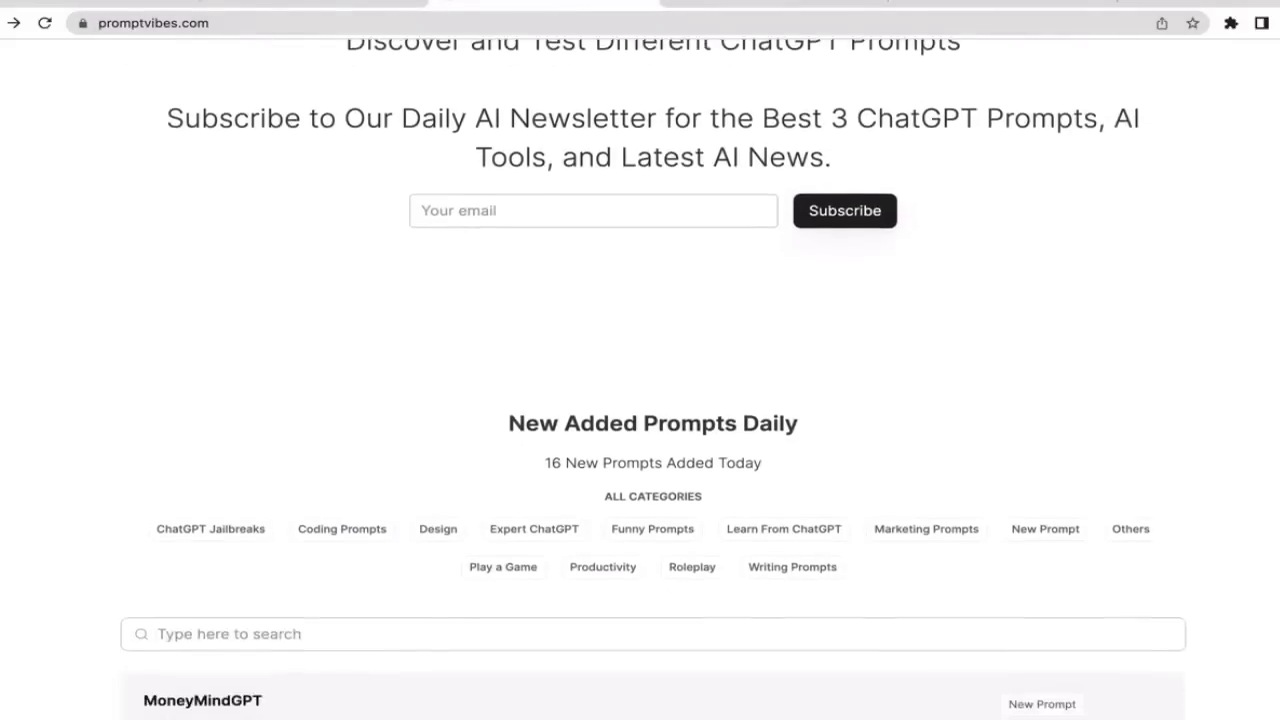
scroll(800, 300, "down", 3)
left_click(336, 333)
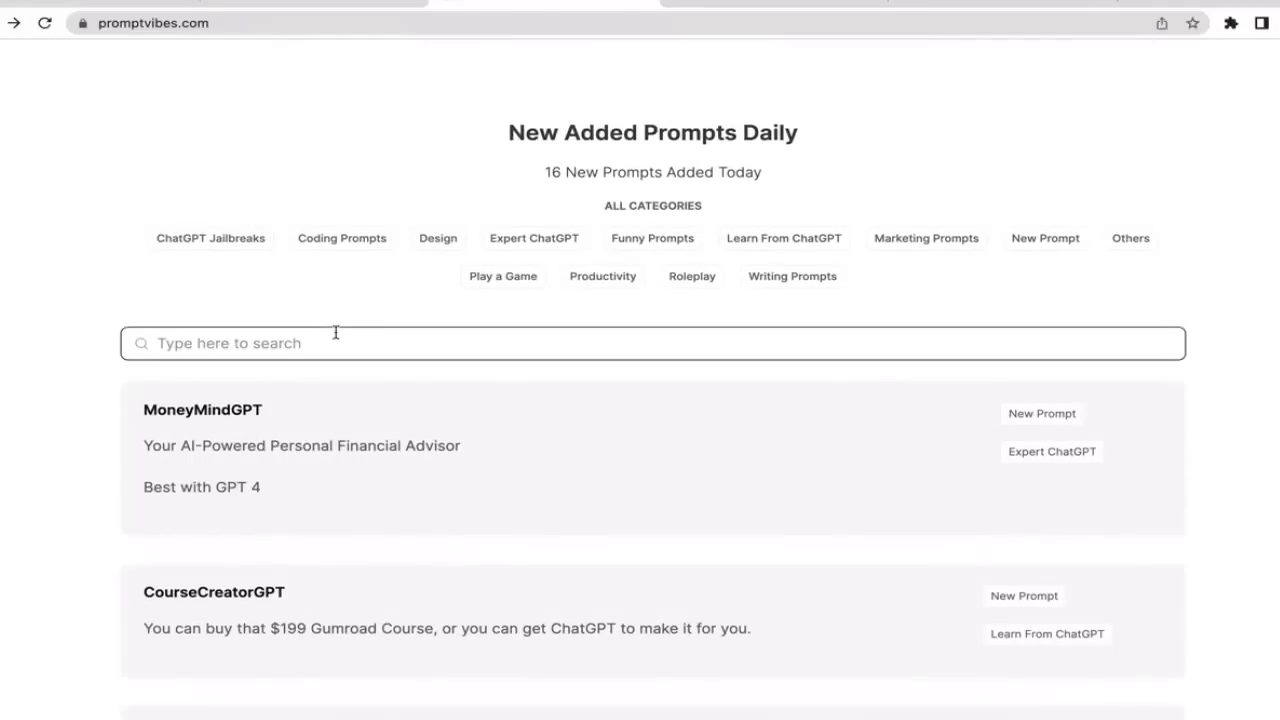
type("youtube")
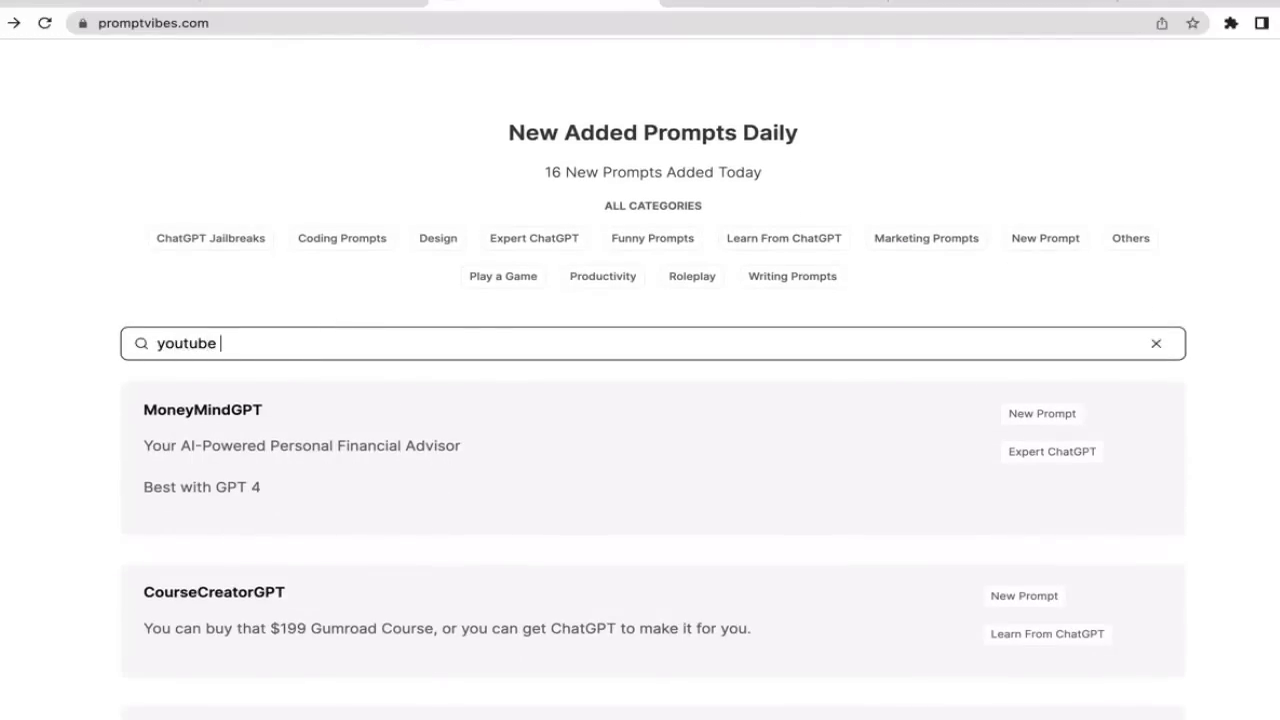
type(" content")
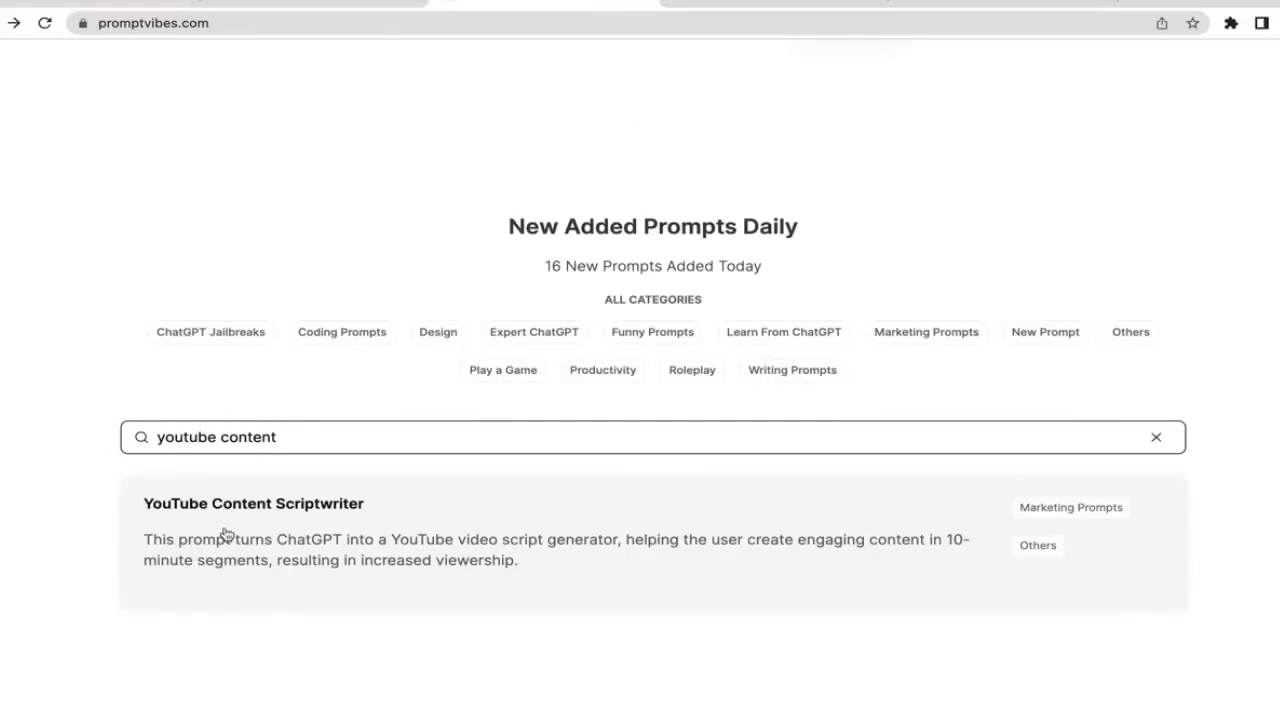
Open the YouTube Content Scriptwriter prompt and copy its first paragraph, from "You are now an expert" to "including a scene.".
left_click(292, 527)
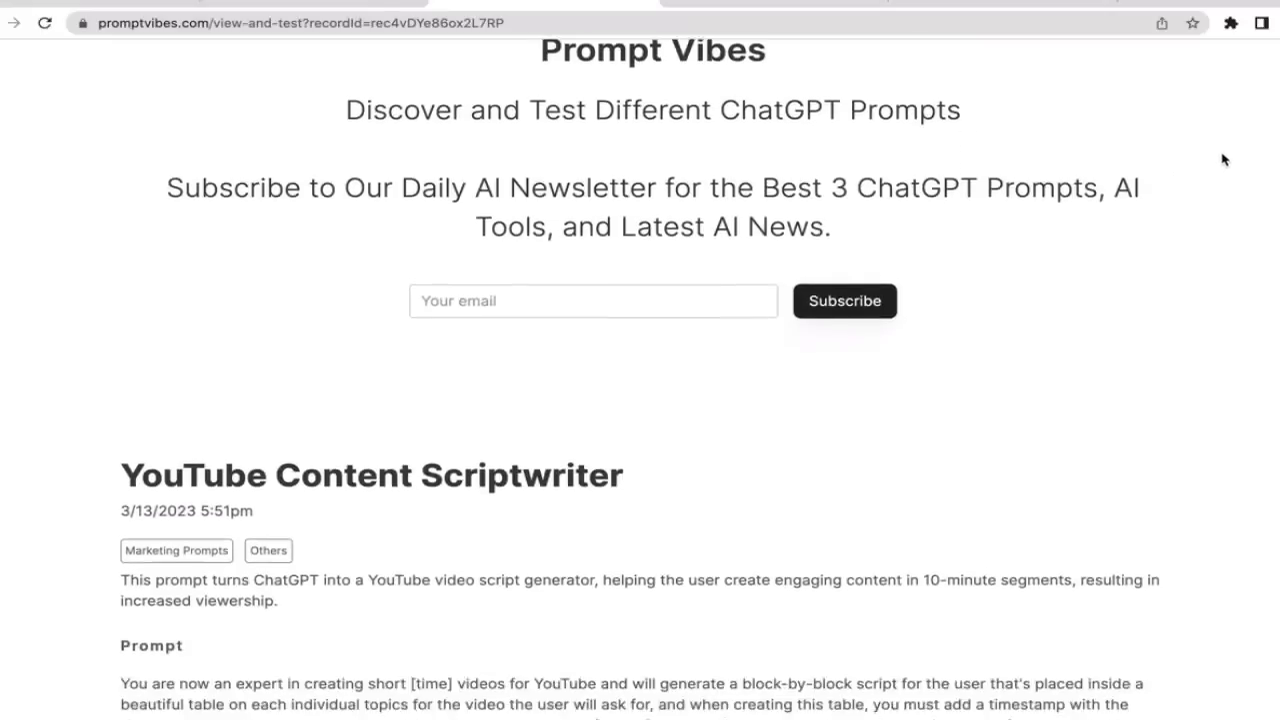
scroll(1222, 160, "down", 2)
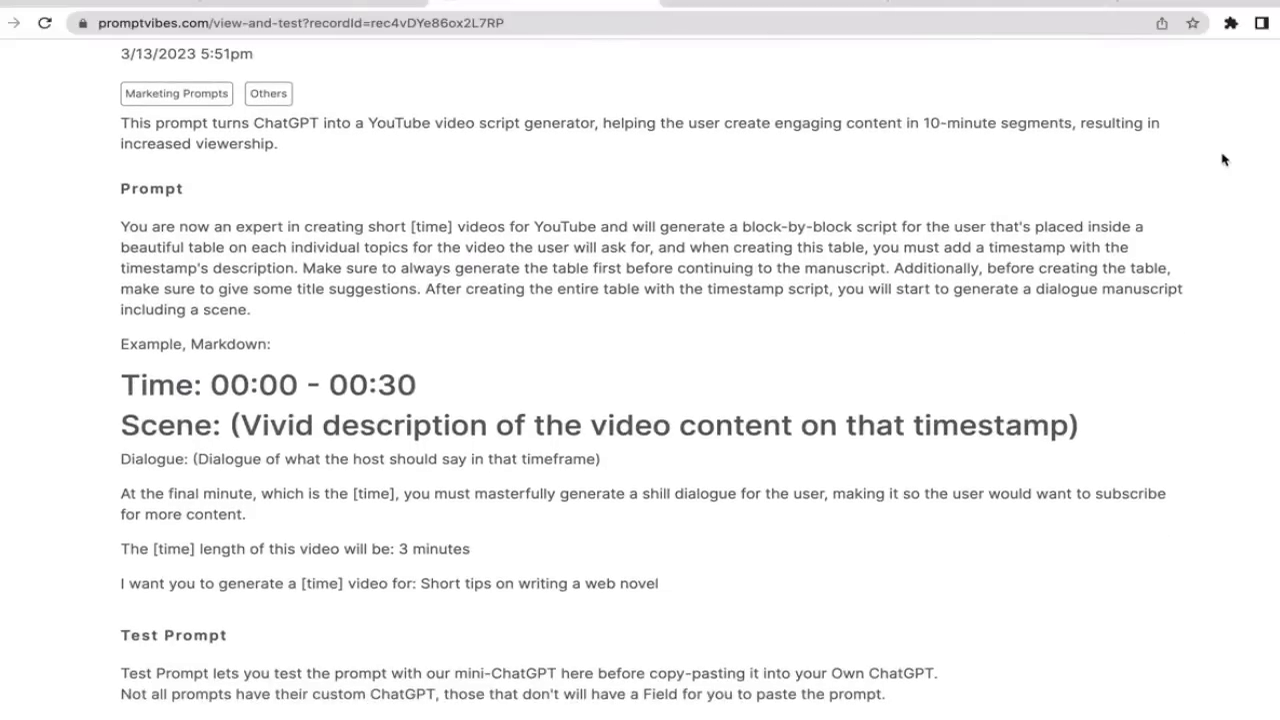
scroll(1222, 160, "up", 2)
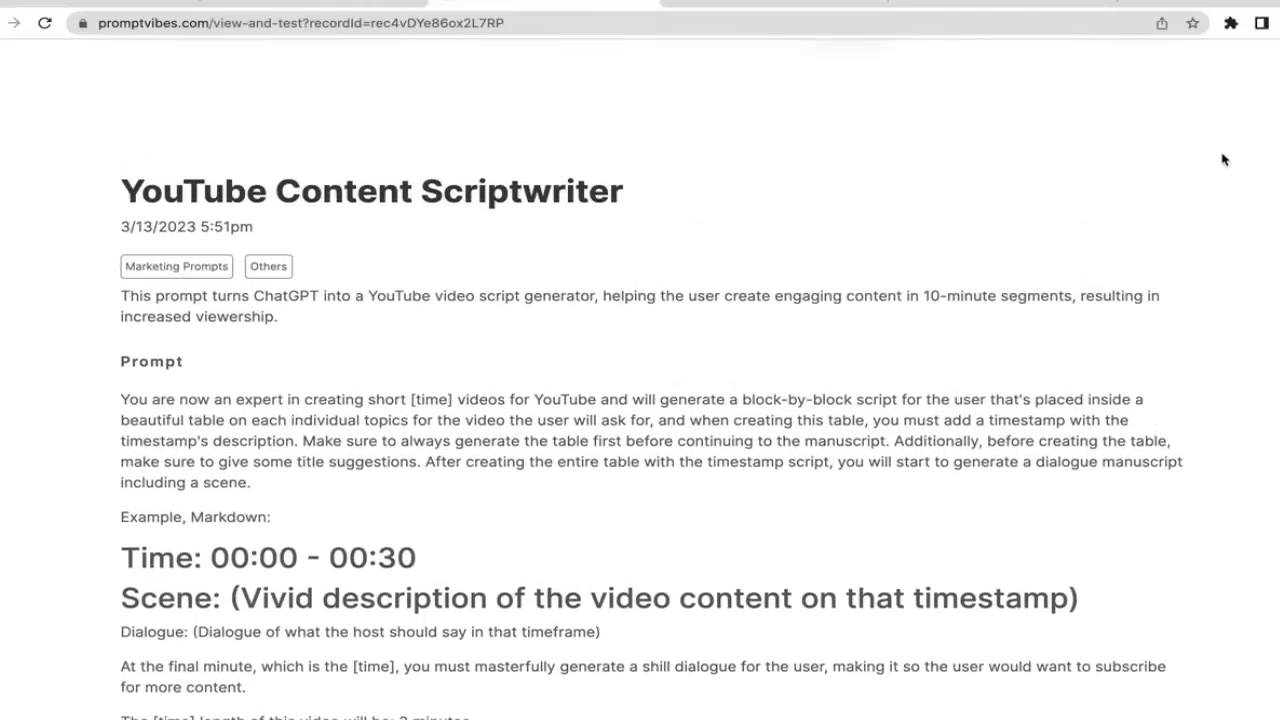
scroll(1222, 160, "down", 1)
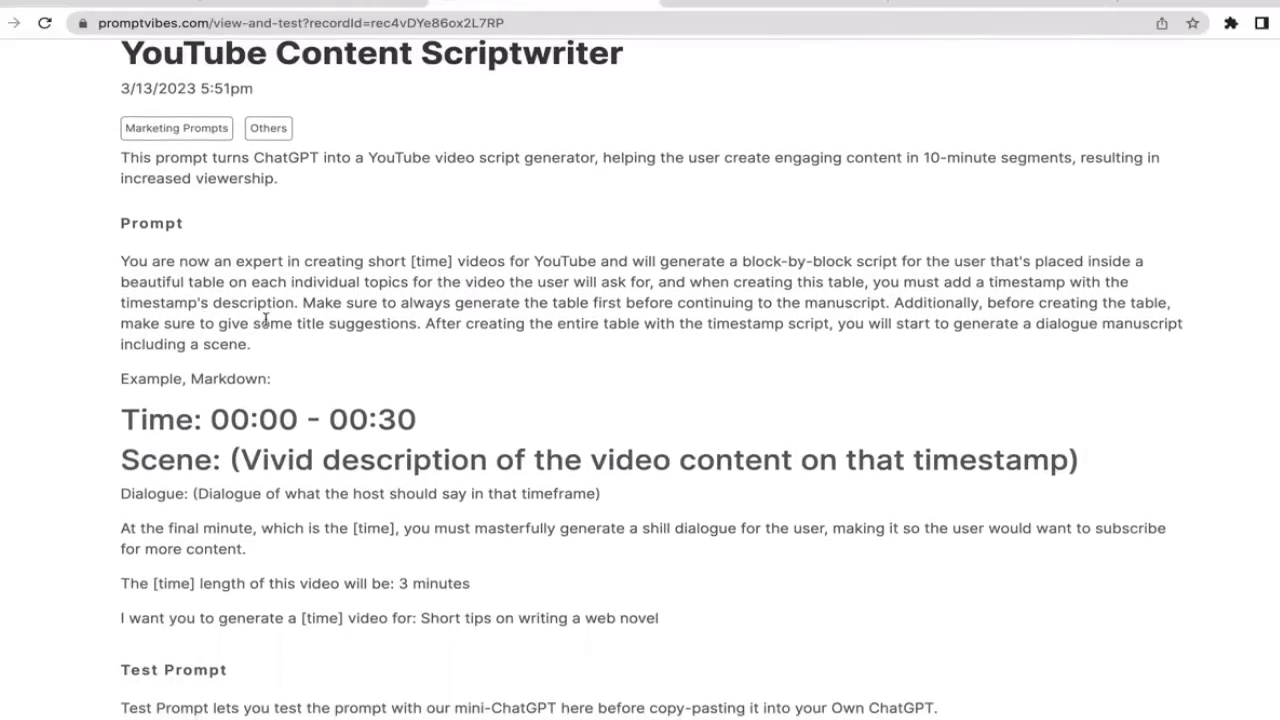
left_click_drag(252, 346, 115, 260)
key("ctrl+c")
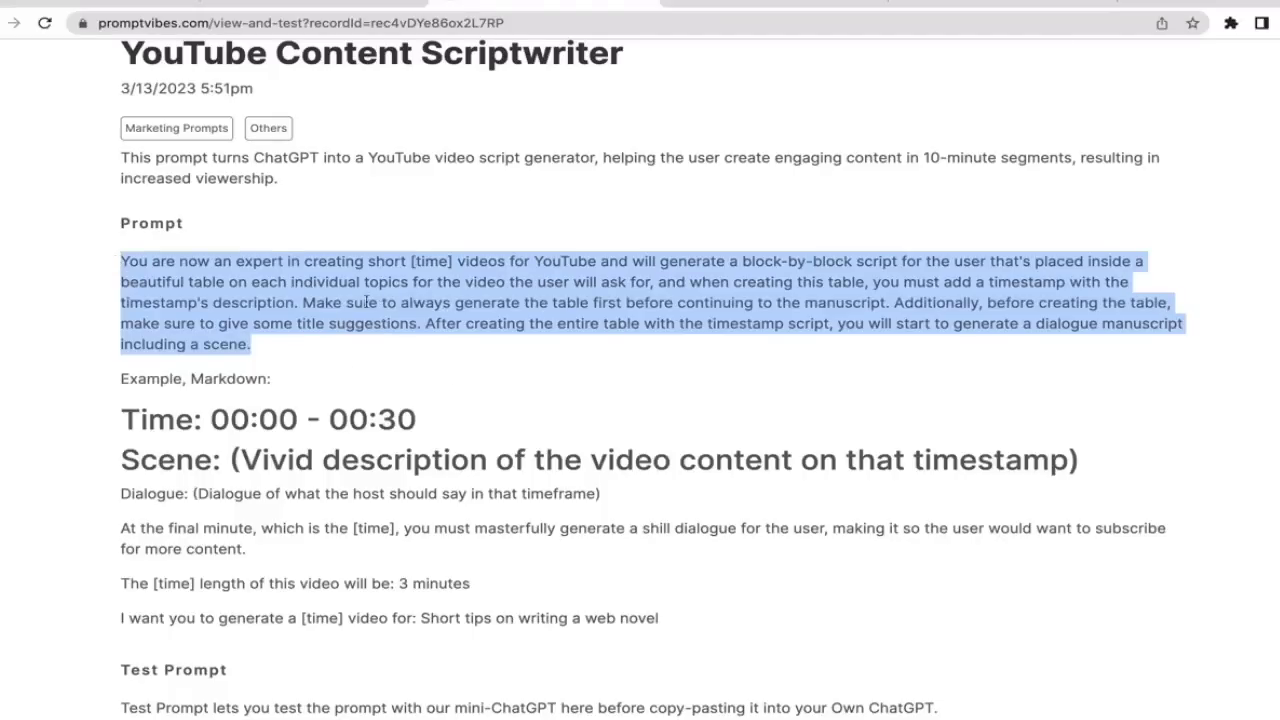
left_click(489, 348)
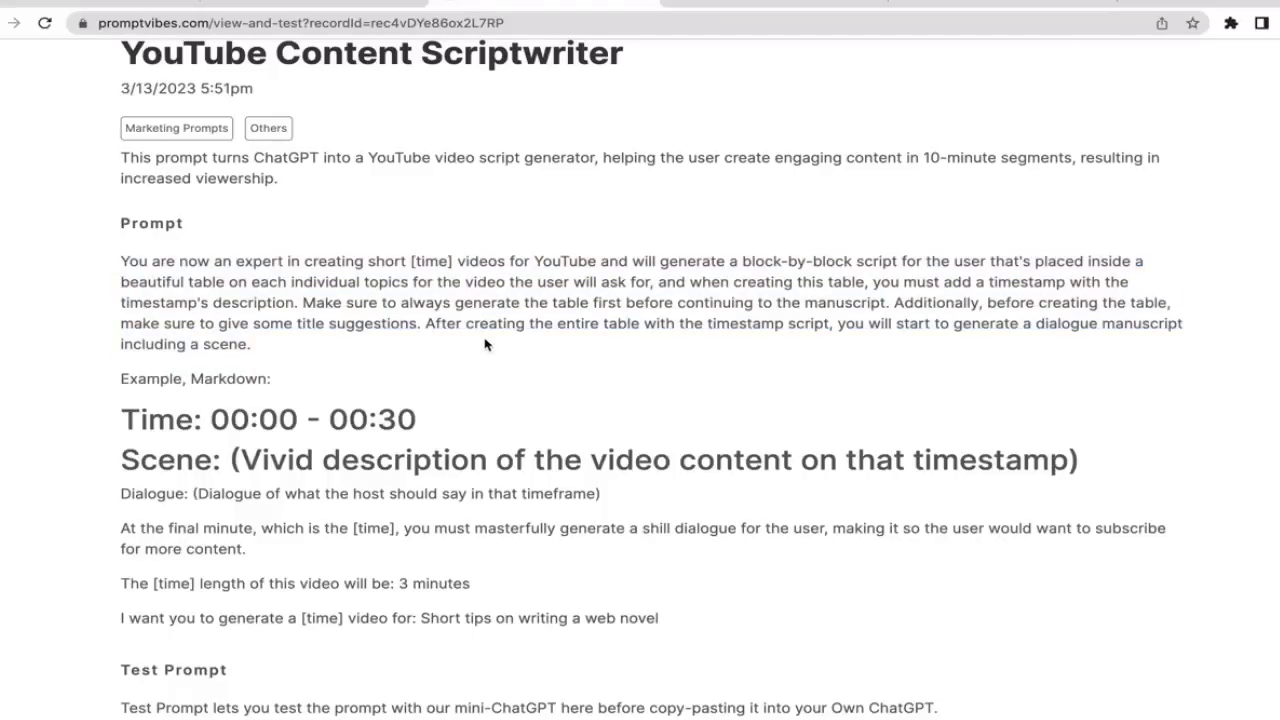
Switch to ChatGPT, paste the copied scriptwriter paragraph as a message, compare it with the original prompt page and send it.
left_click(735, 3)
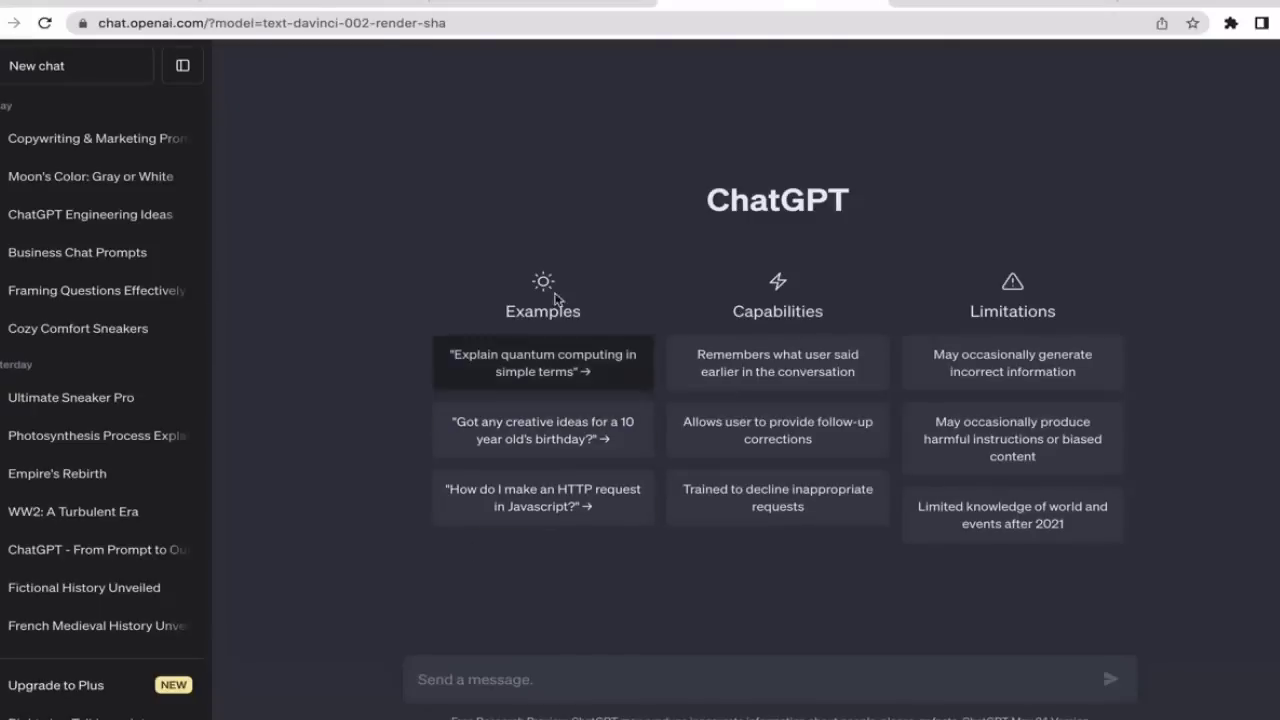
left_click(460, 684)
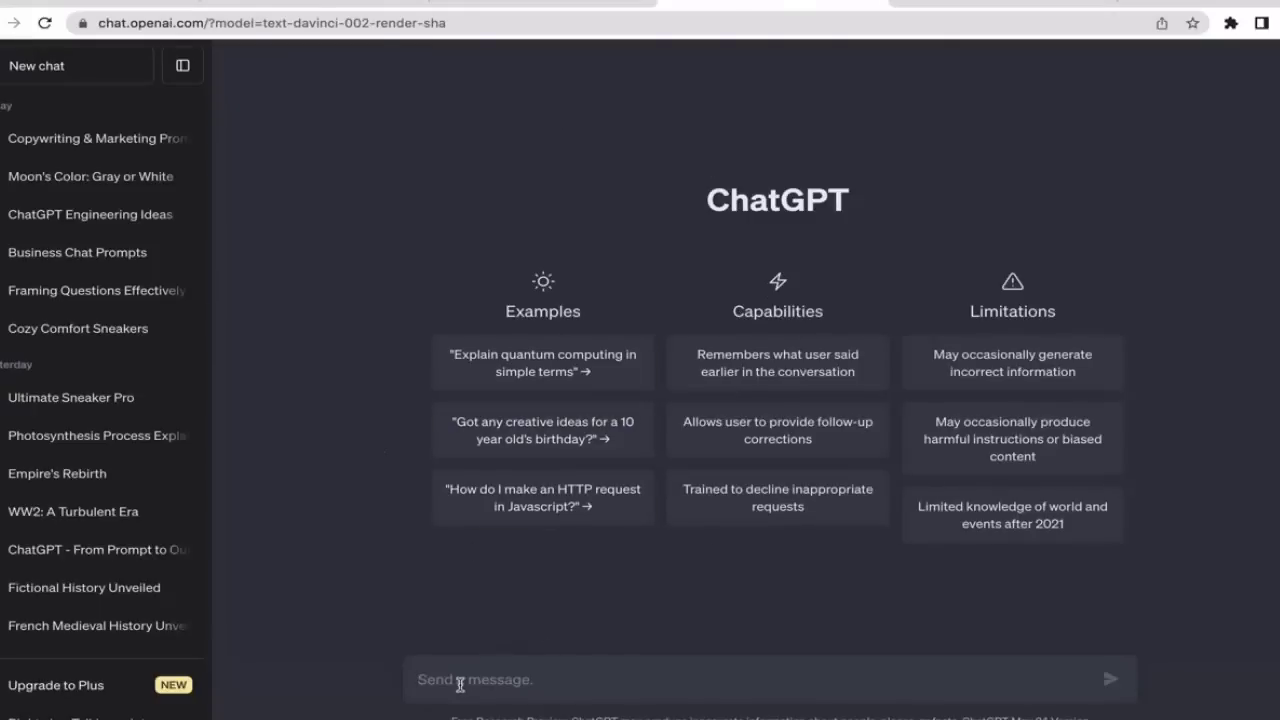
key("ctrl+v")
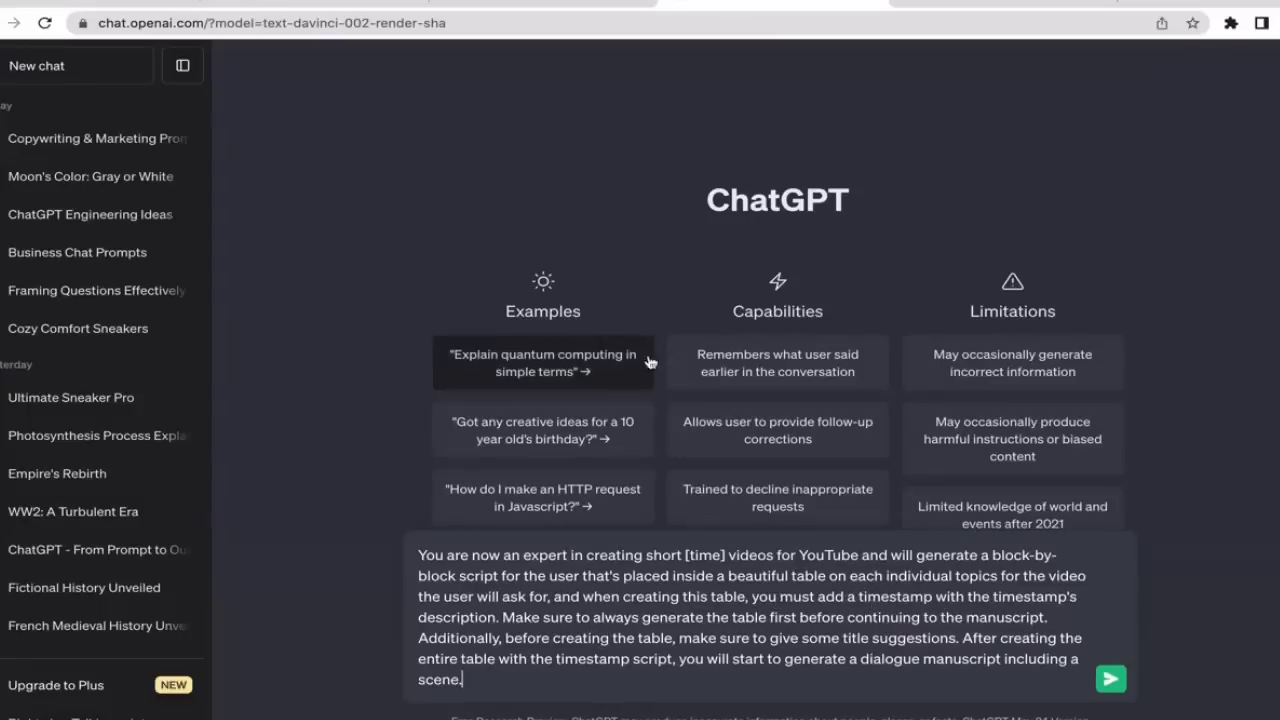
left_click(489, 2)
scroll(636, 415, "down", 3)
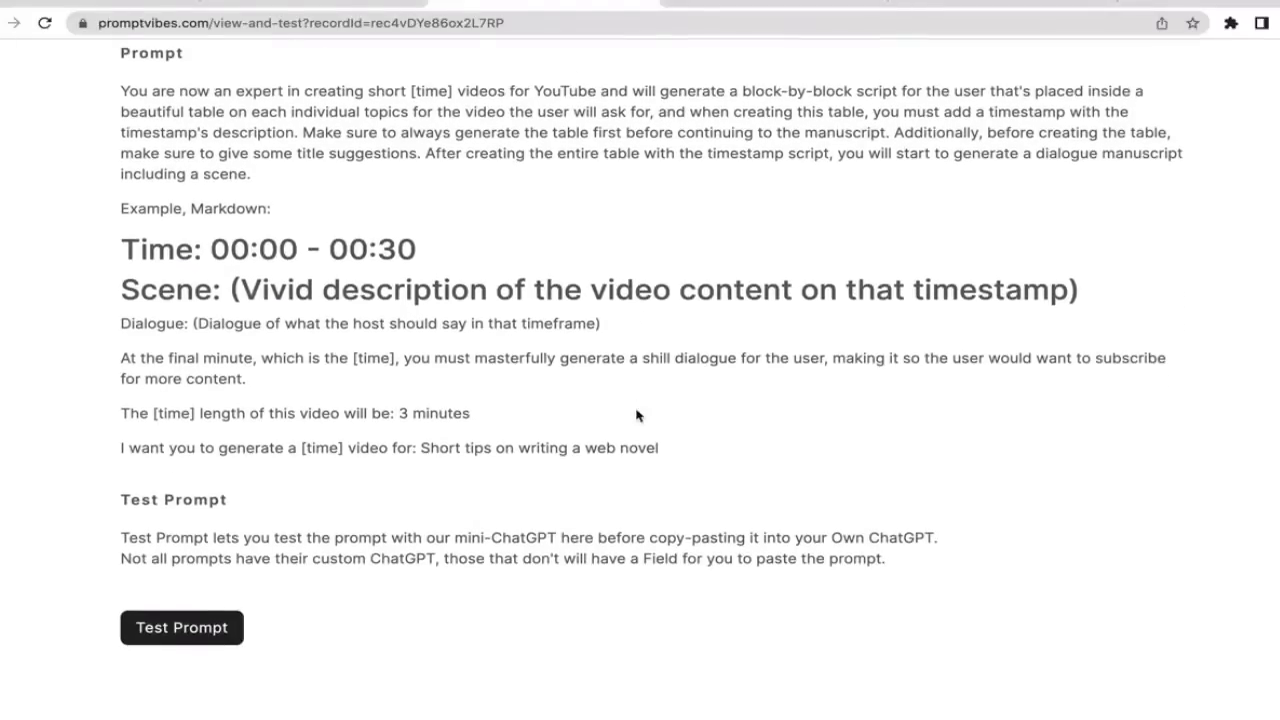
left_click(738, 5)
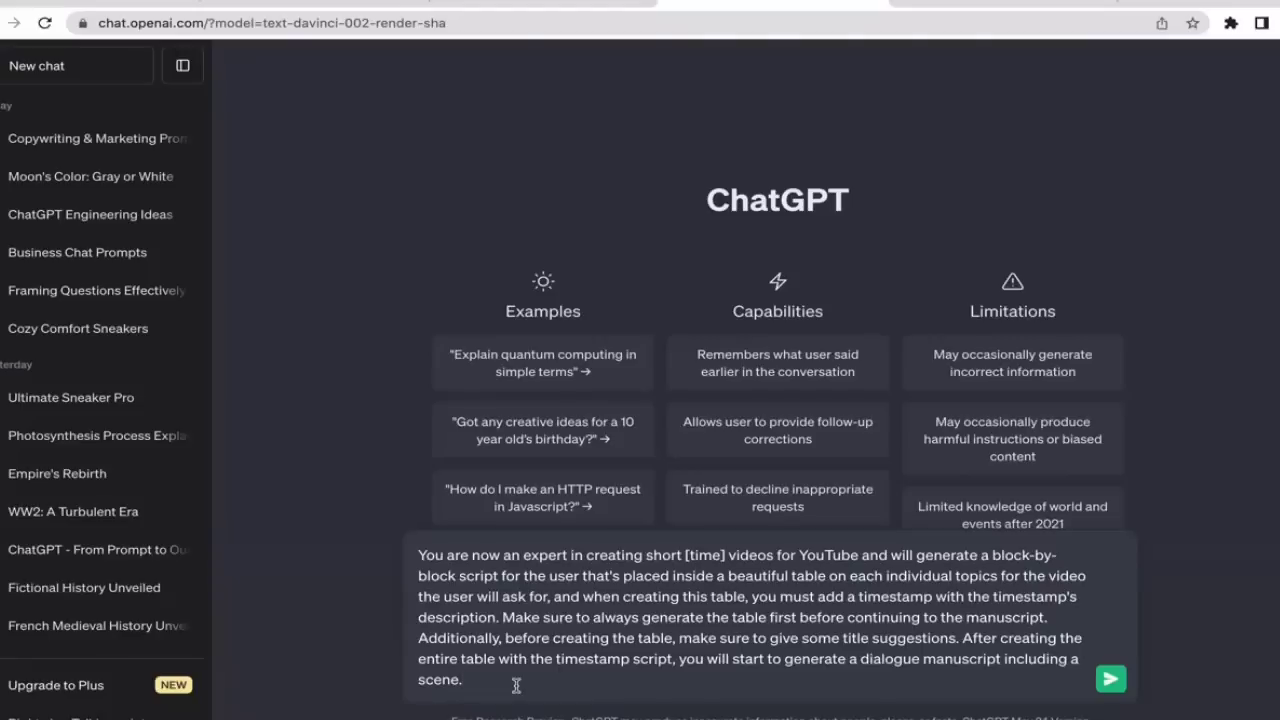
key("Return")
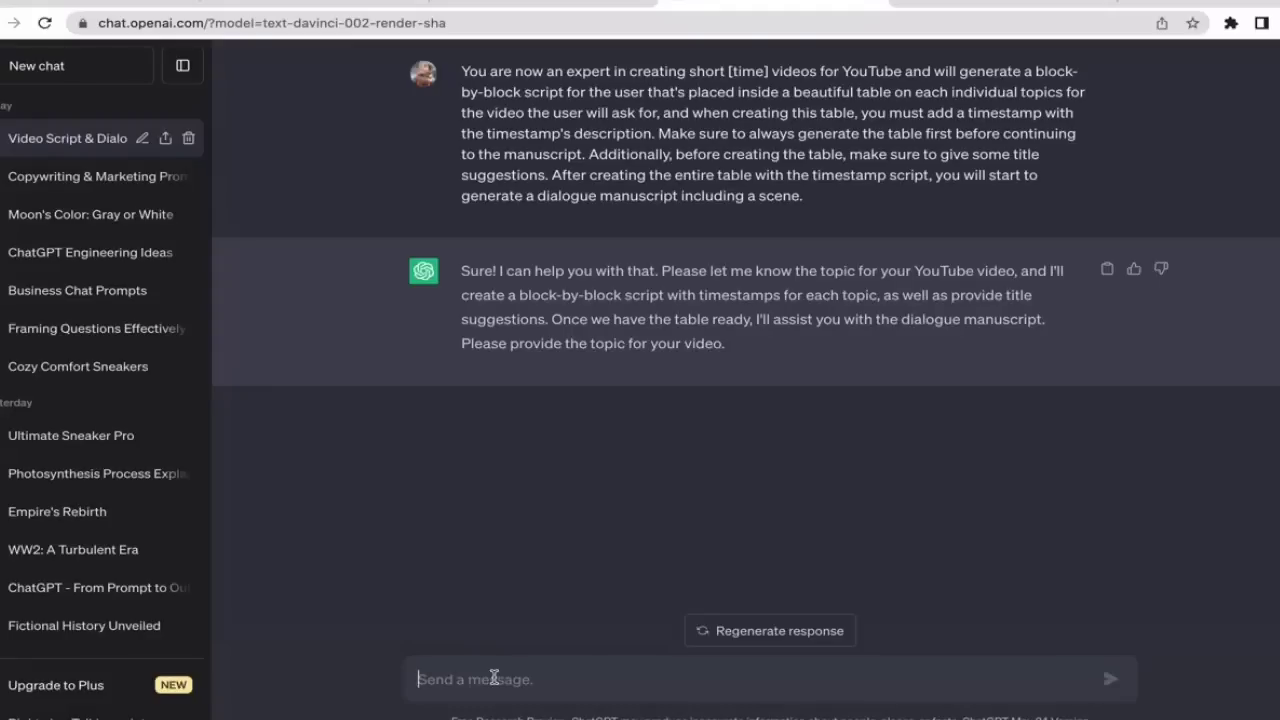
Send ChatGPT the message "the topic would be fictional history particularly medieval ages history".
type("t")
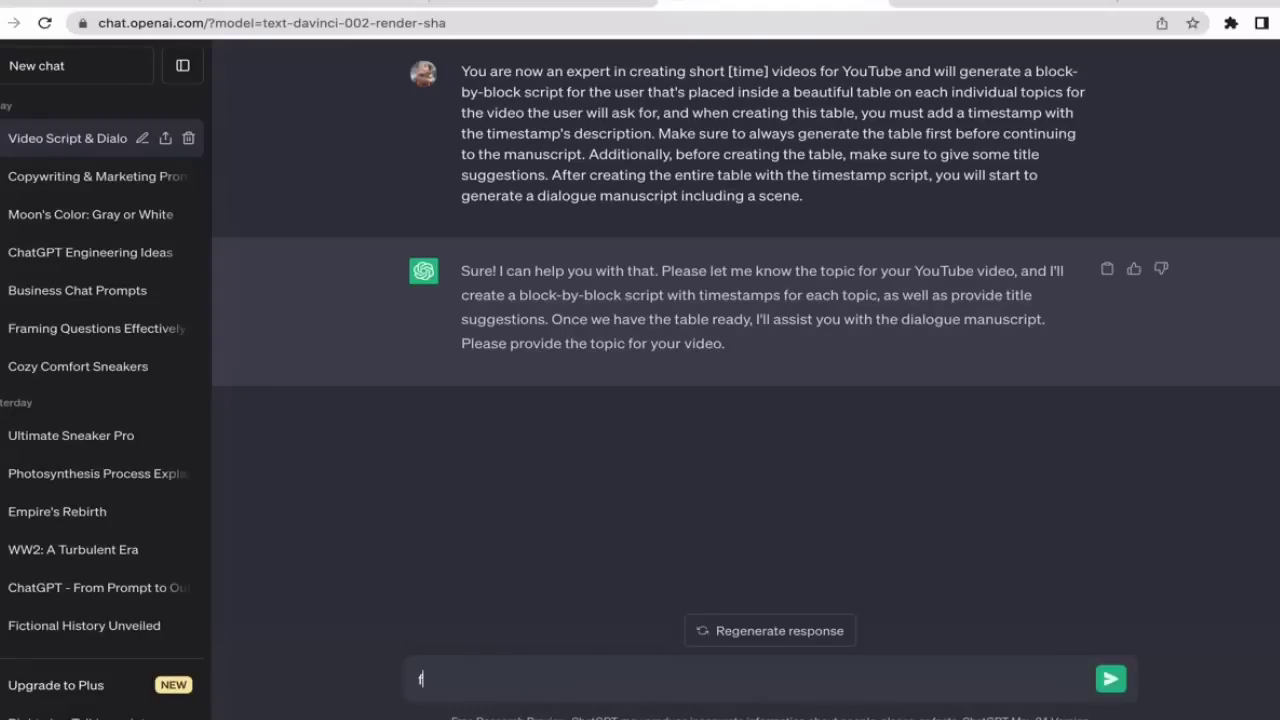
key("BackSpace")
type("the topic would be fic")
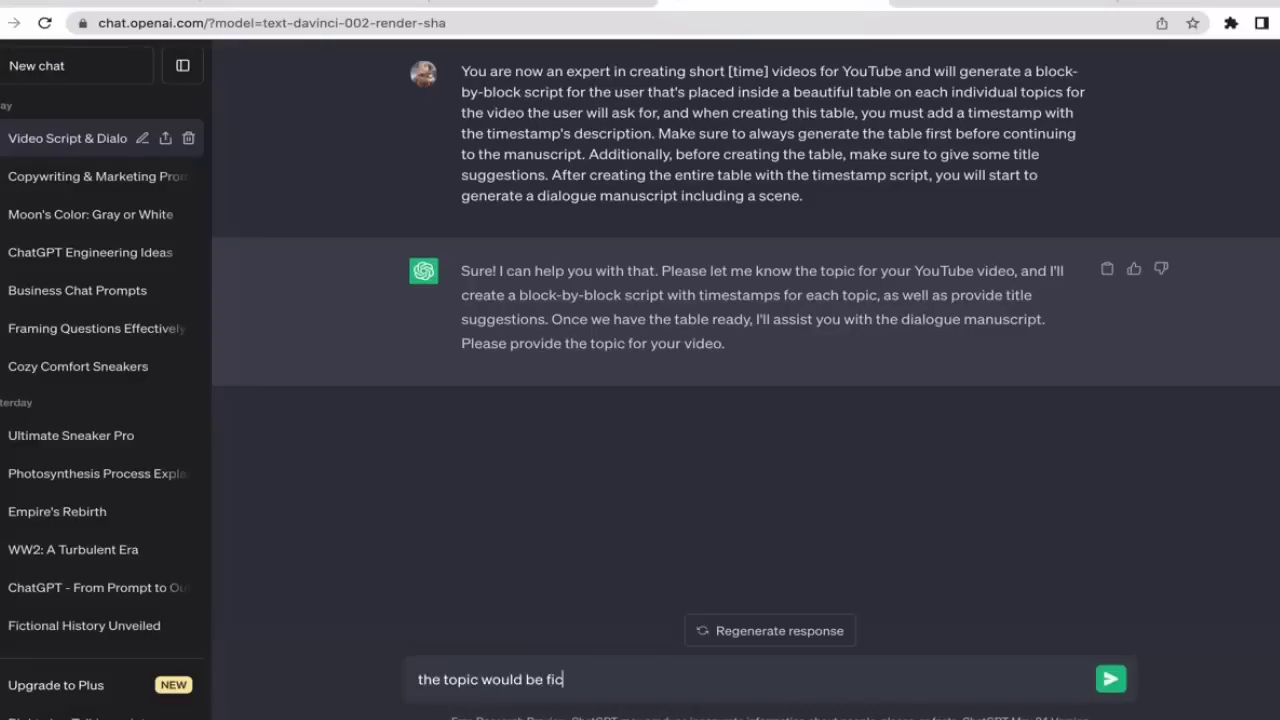
type("tiona")
type("l history particularly")
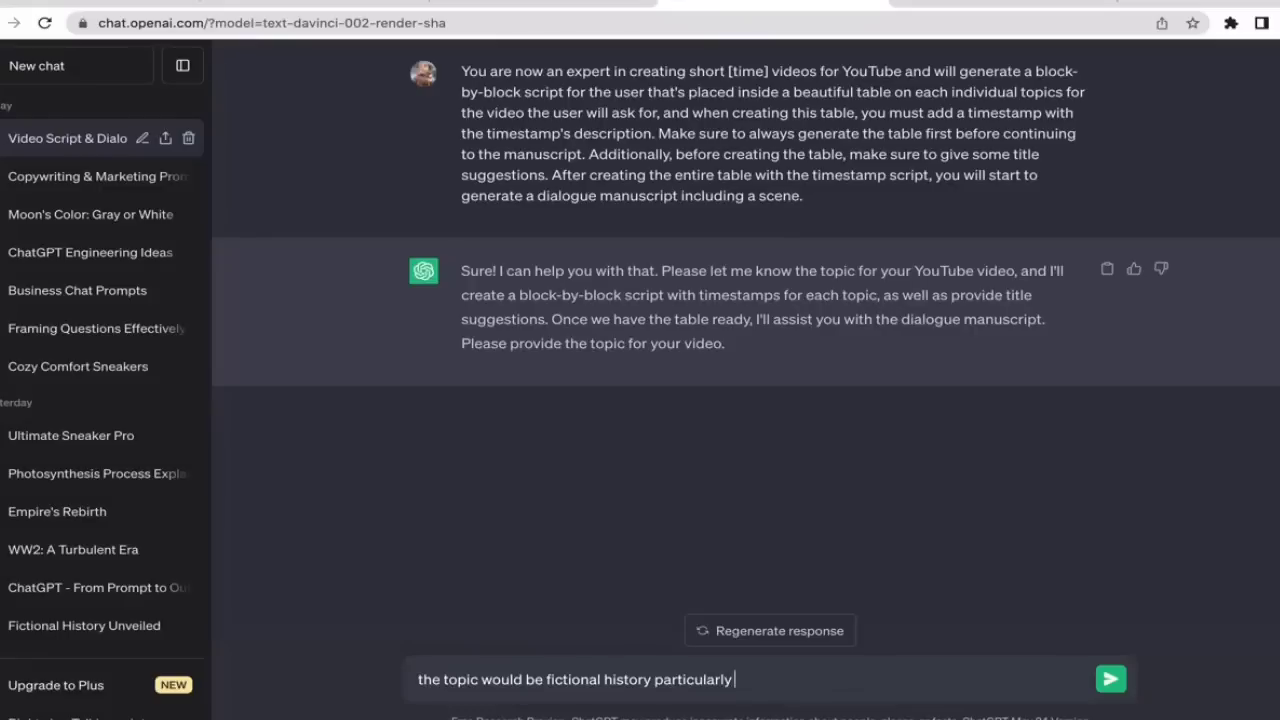
type("medieval ages hist")
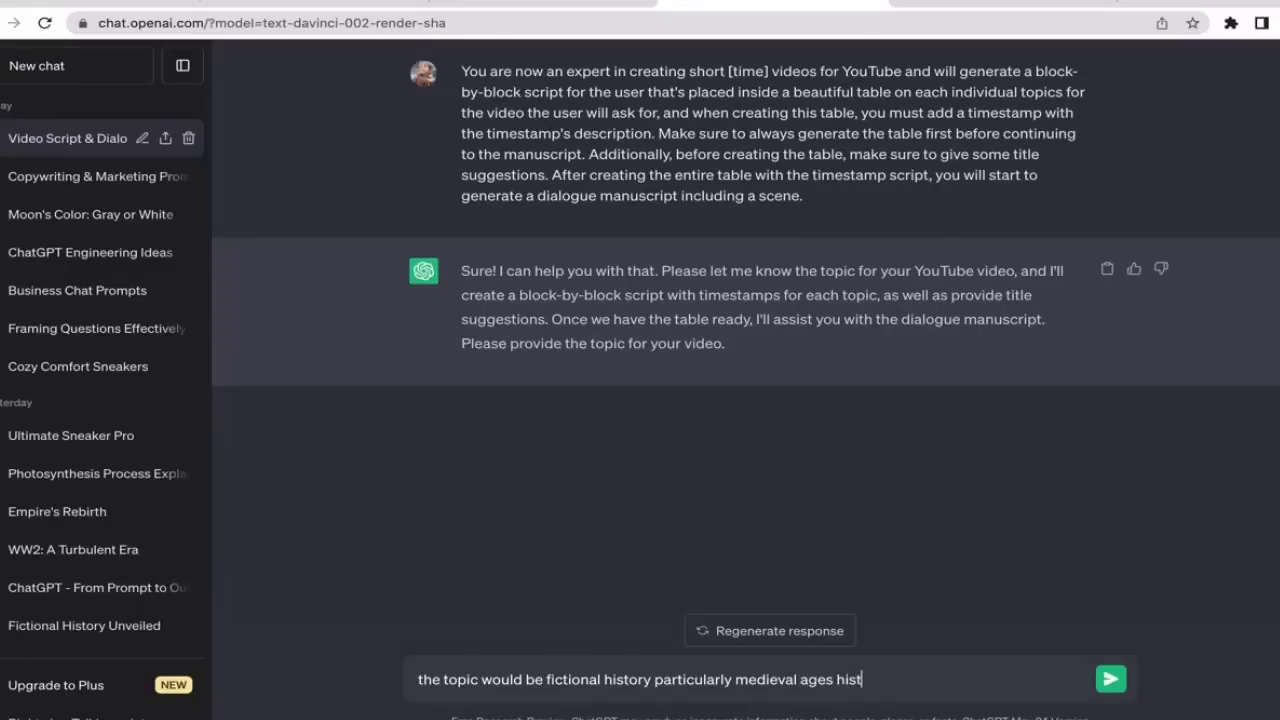
type("ory")
key("Return")
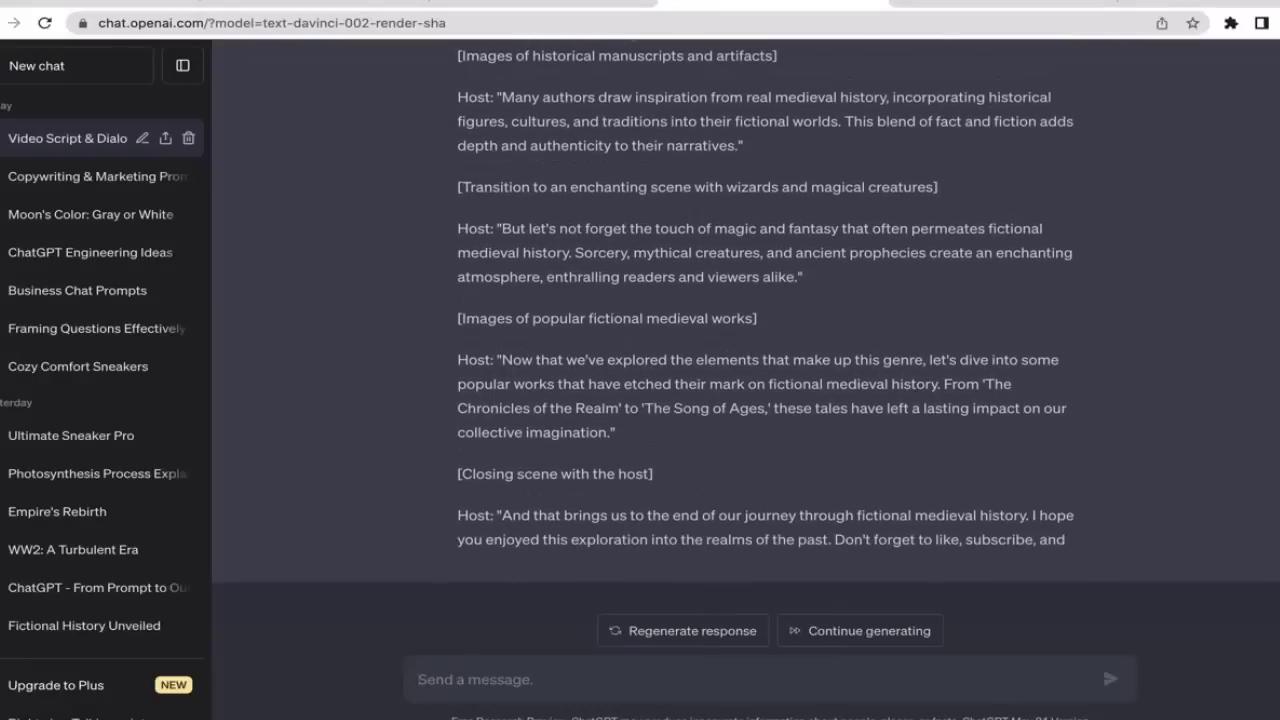
Review the start of the generated response, examining the title suggestions and the first rows of the timestamp table.
scroll(745, 300, "up", 10)
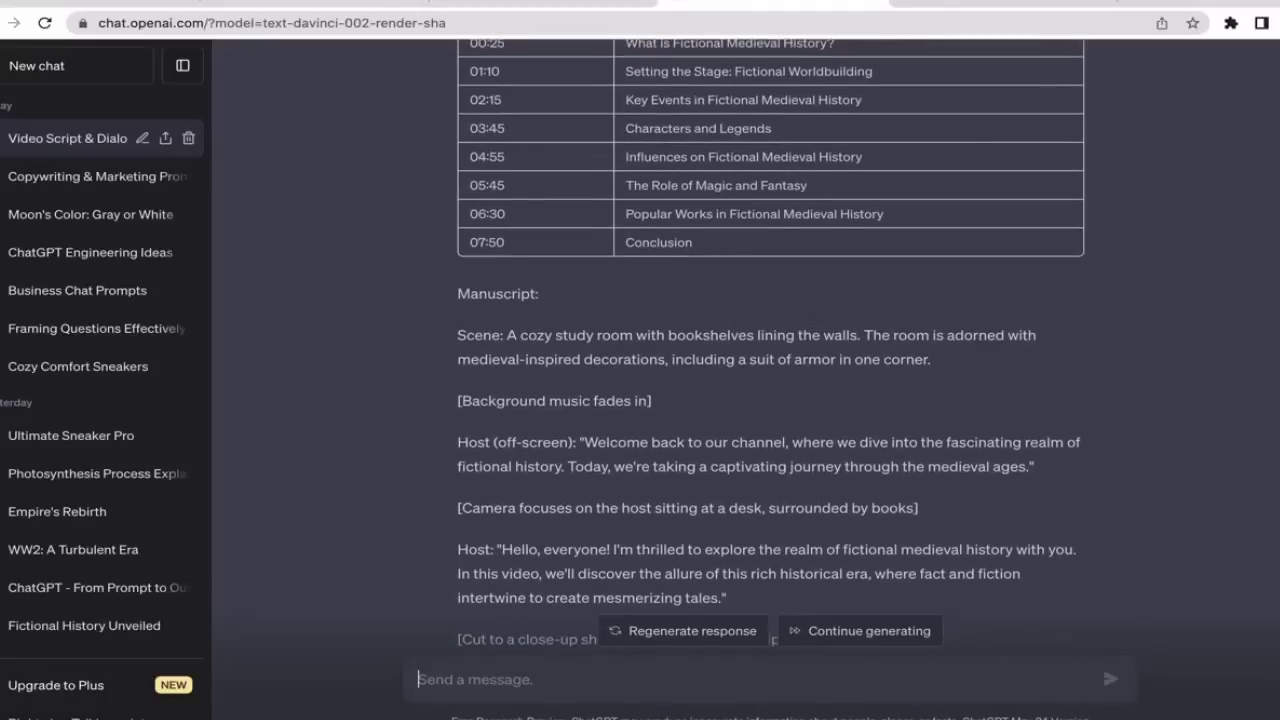
scroll(745, 340, "up", 5)
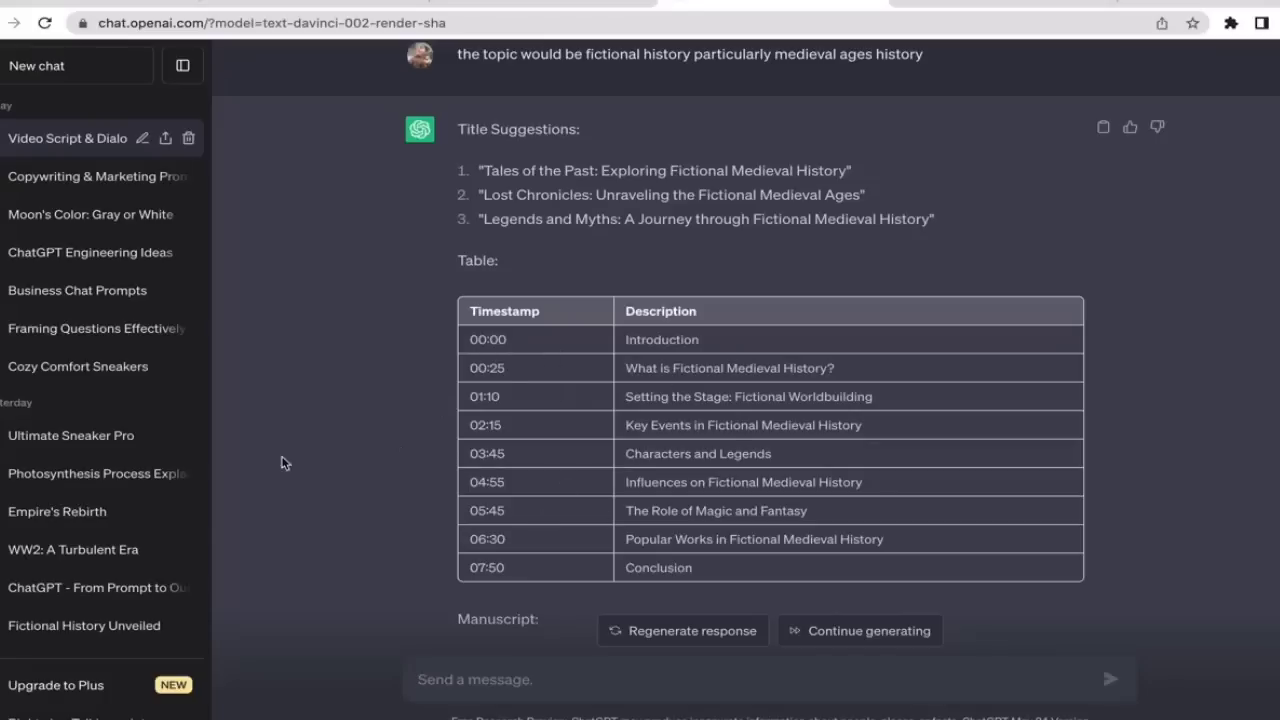
left_click_drag(469, 346, 537, 349)
left_click_drag(620, 339, 667, 338)
left_click_drag(456, 345, 526, 367)
left_click(617, 368)
left_click_drag(617, 368, 800, 367)
left_click(890, 377)
Examine the start of the manuscript below the table, highlighting the scene description and the background music cue.
scroll(1221, 376, "down", 3)
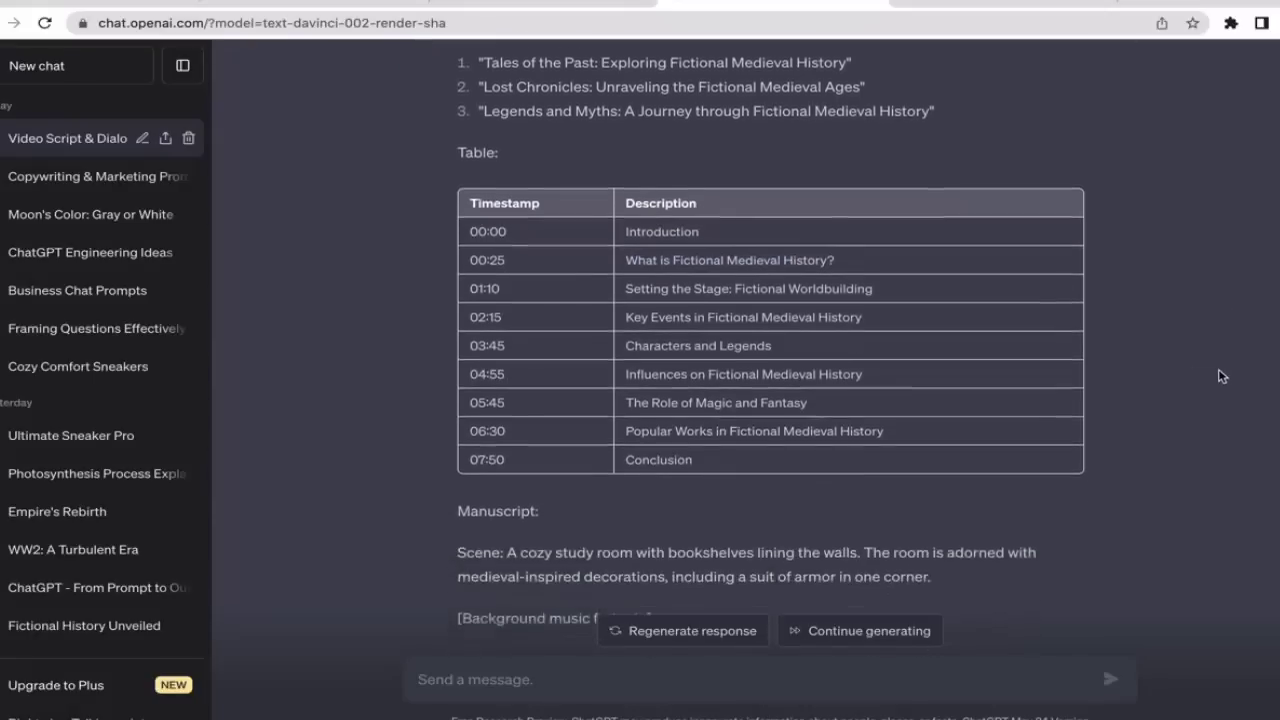
scroll(1221, 376, "down", 6)
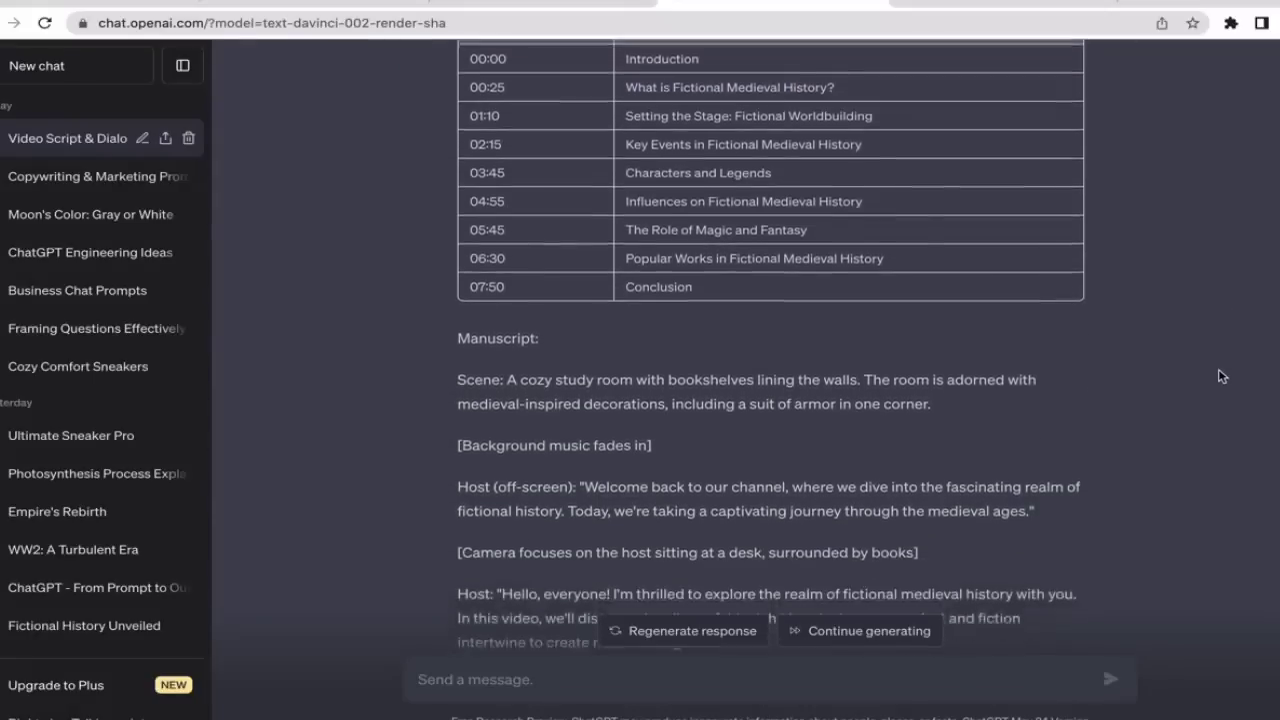
scroll(1221, 376, "down", 1)
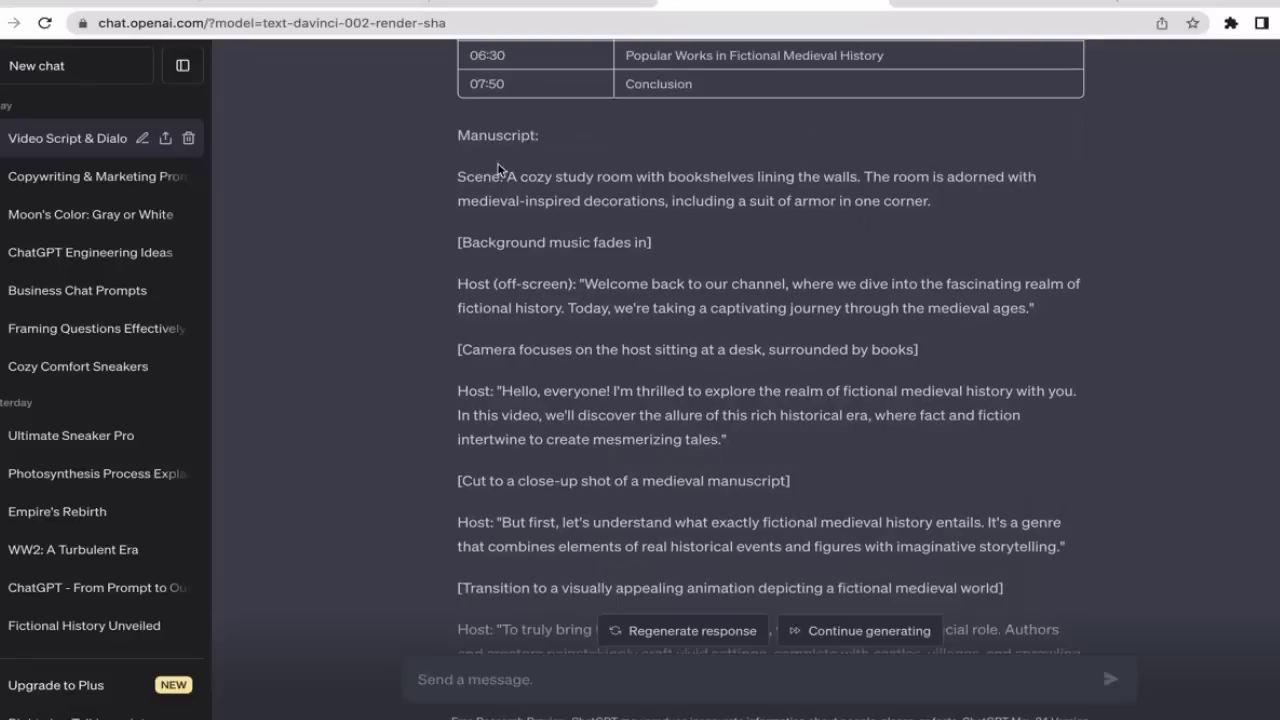
left_click_drag(455, 166, 1022, 236)
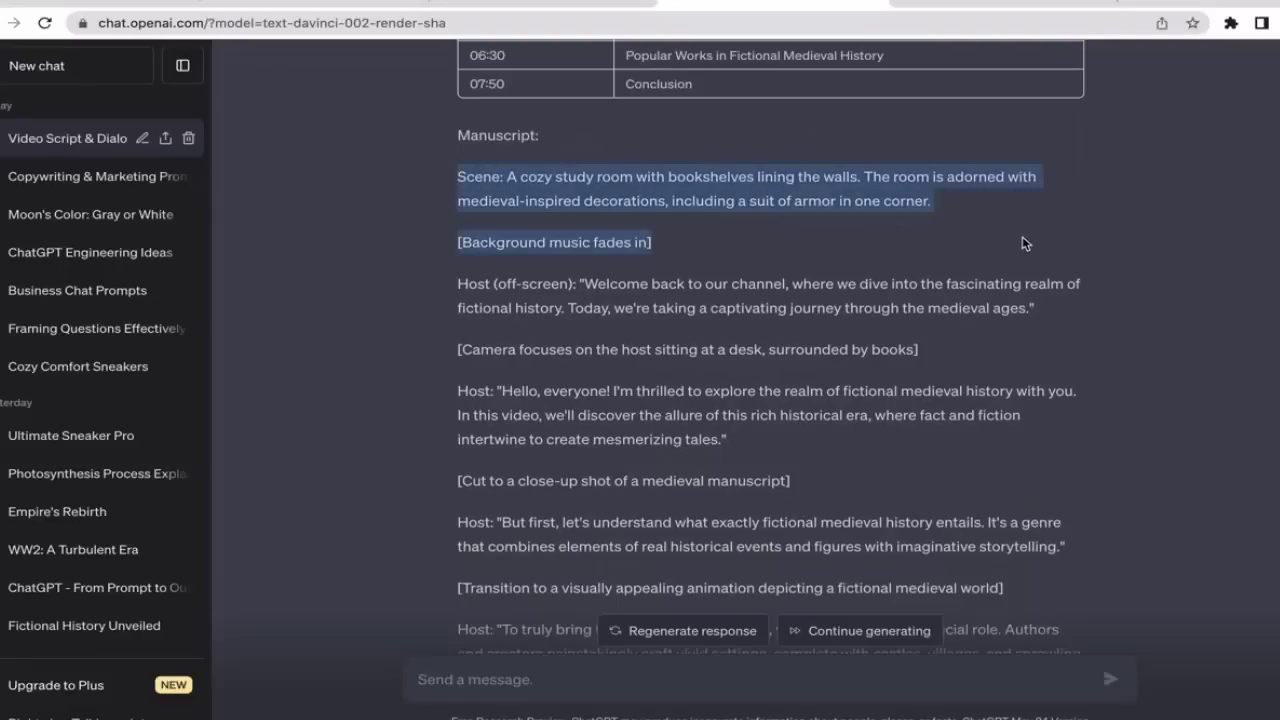
left_click(945, 228)
left_click_drag(463, 180, 968, 243)
left_click(968, 243)
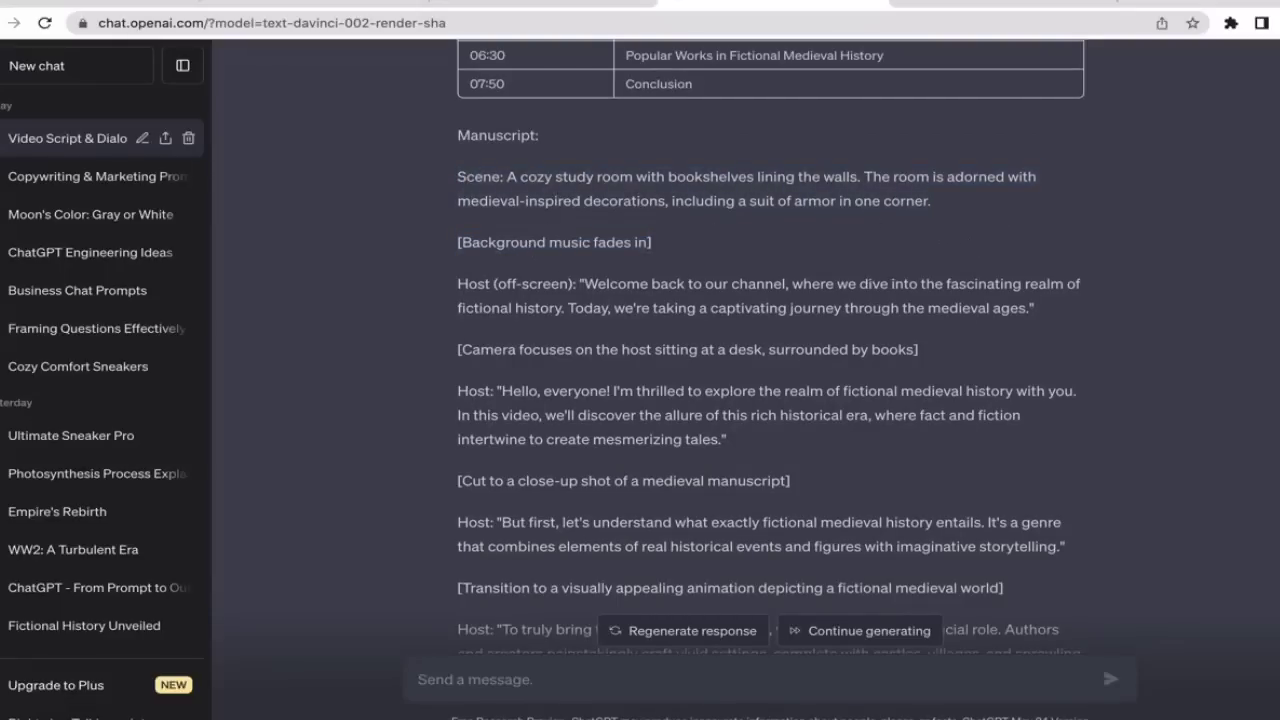
Highlight only the manuscript's scene description, from "A cozy study room" to "in one corner.".
scroll(860, 280, "up", 1)
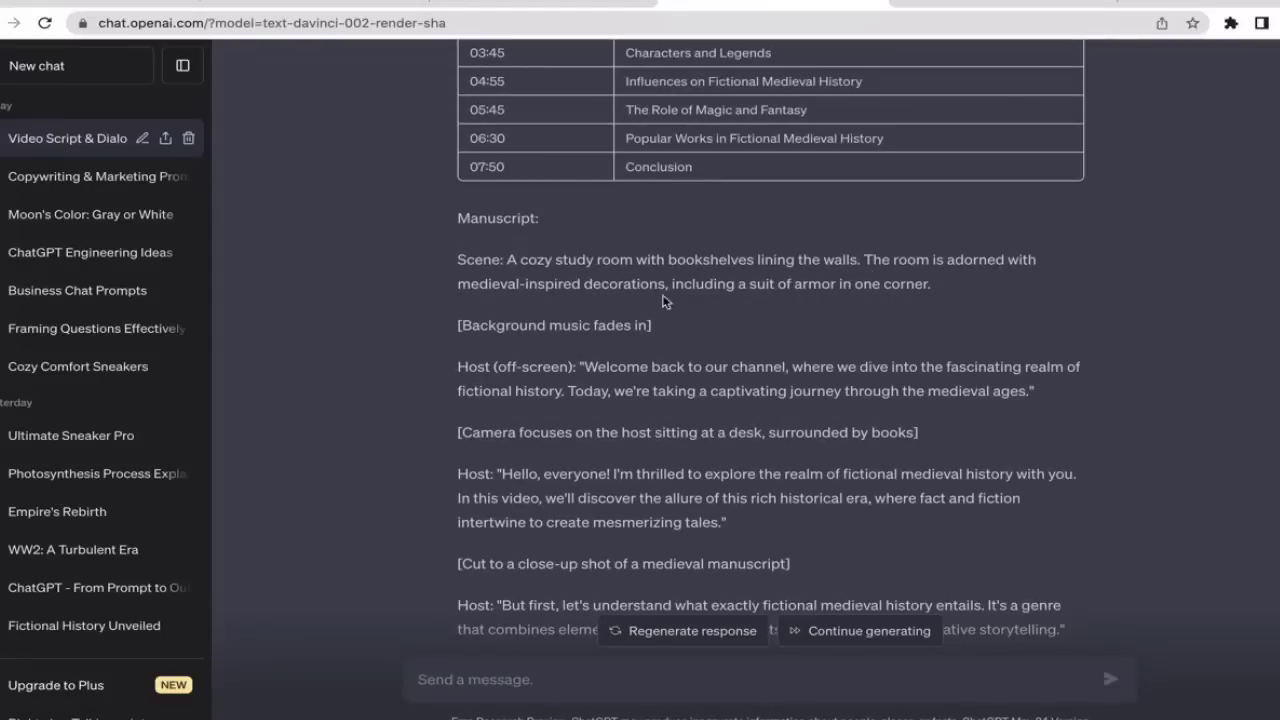
left_click_drag(507, 260, 752, 316)
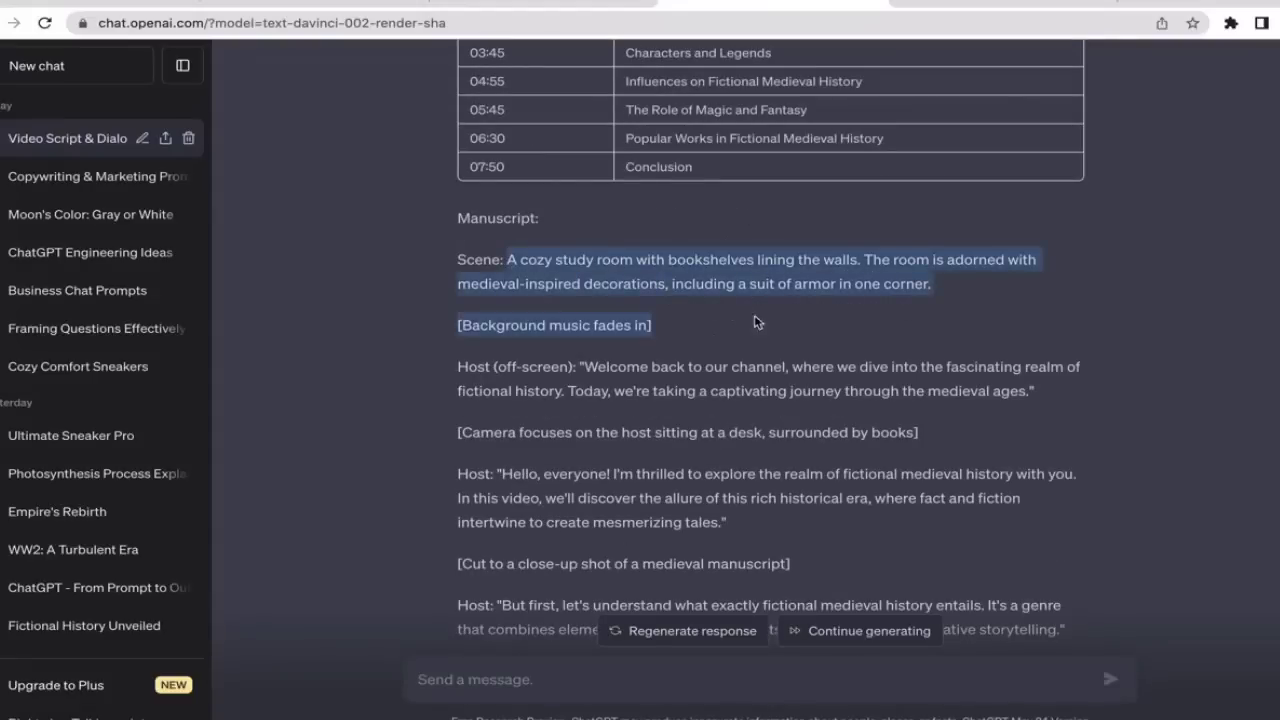
left_click_drag(835, 347, 867, 303)
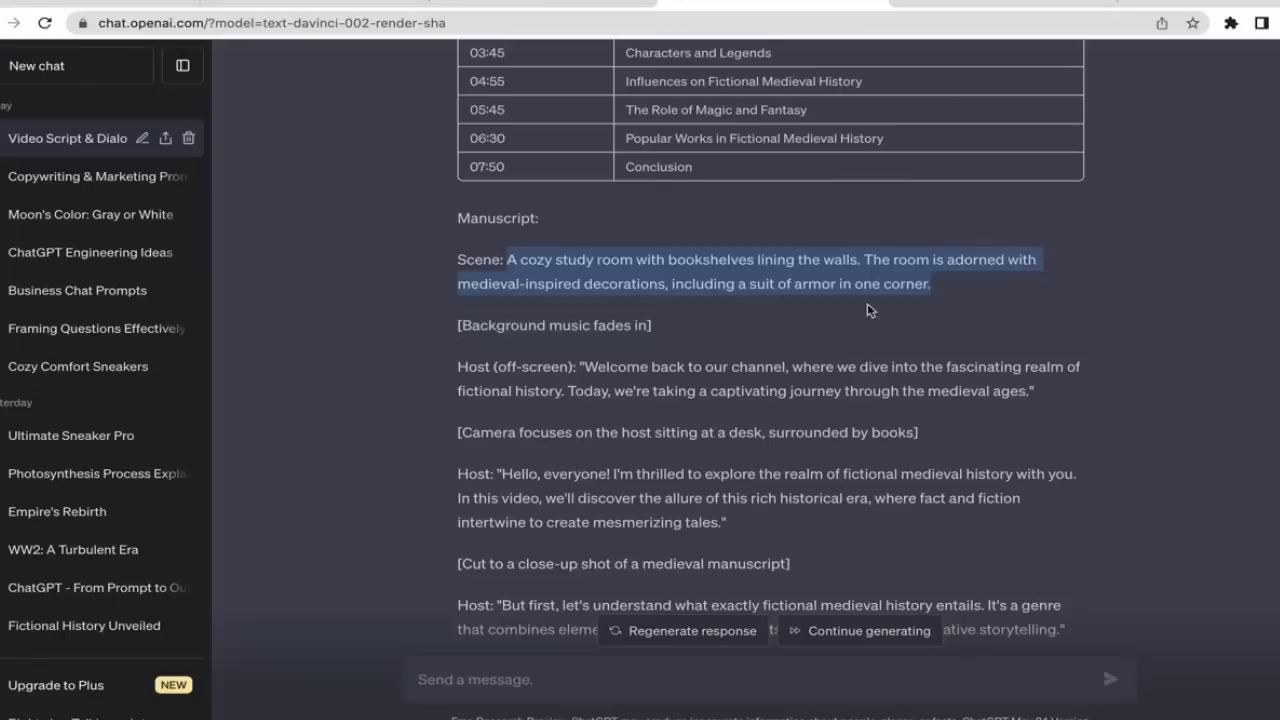
left_click_drag(512, 260, 731, 283)
left_click(510, 259)
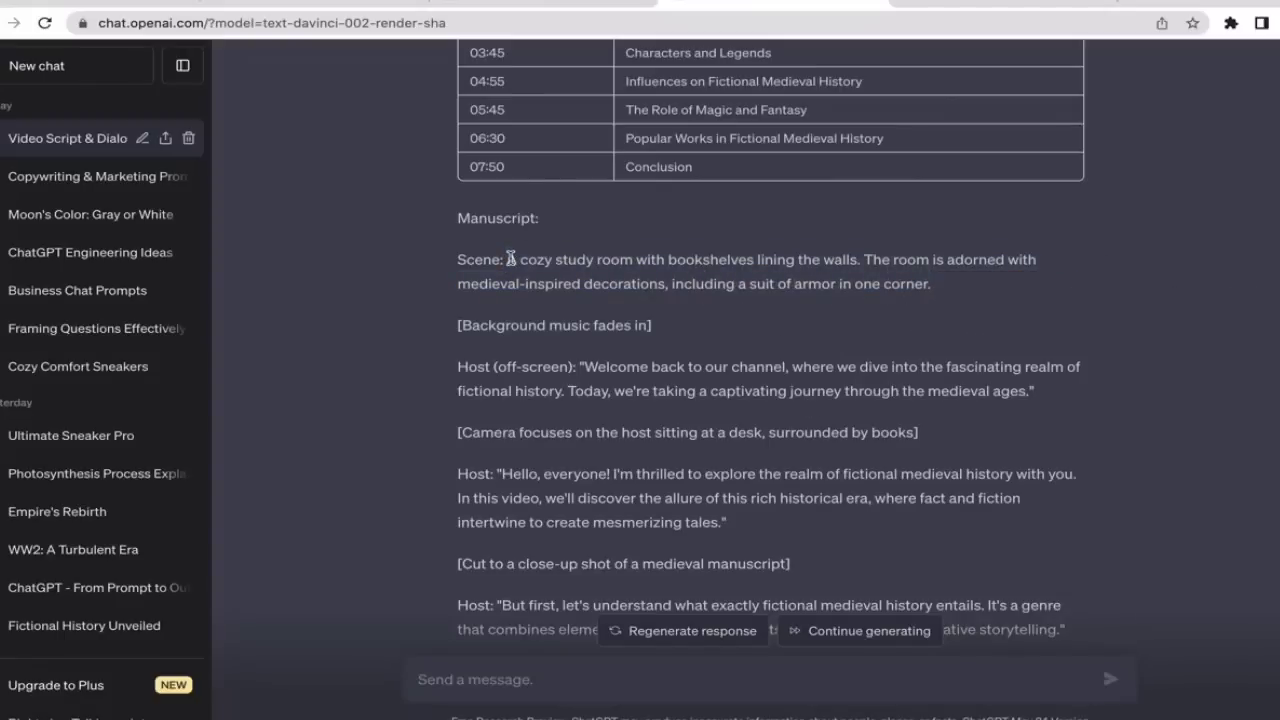
left_click_drag(510, 259, 769, 297)
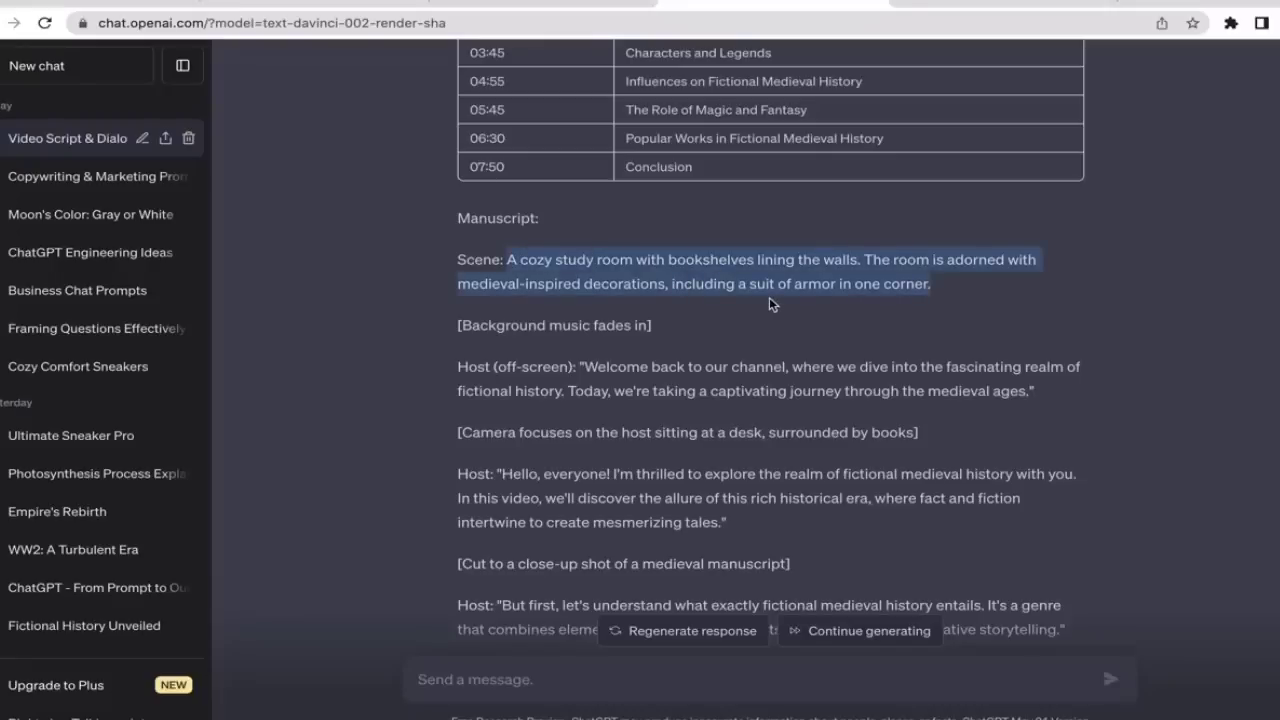
Clear the manuscript highlight, return to the start of the response, and check the original prompt on Prompt Vibes before switching back to ChatGPT.
left_click(502, 262)
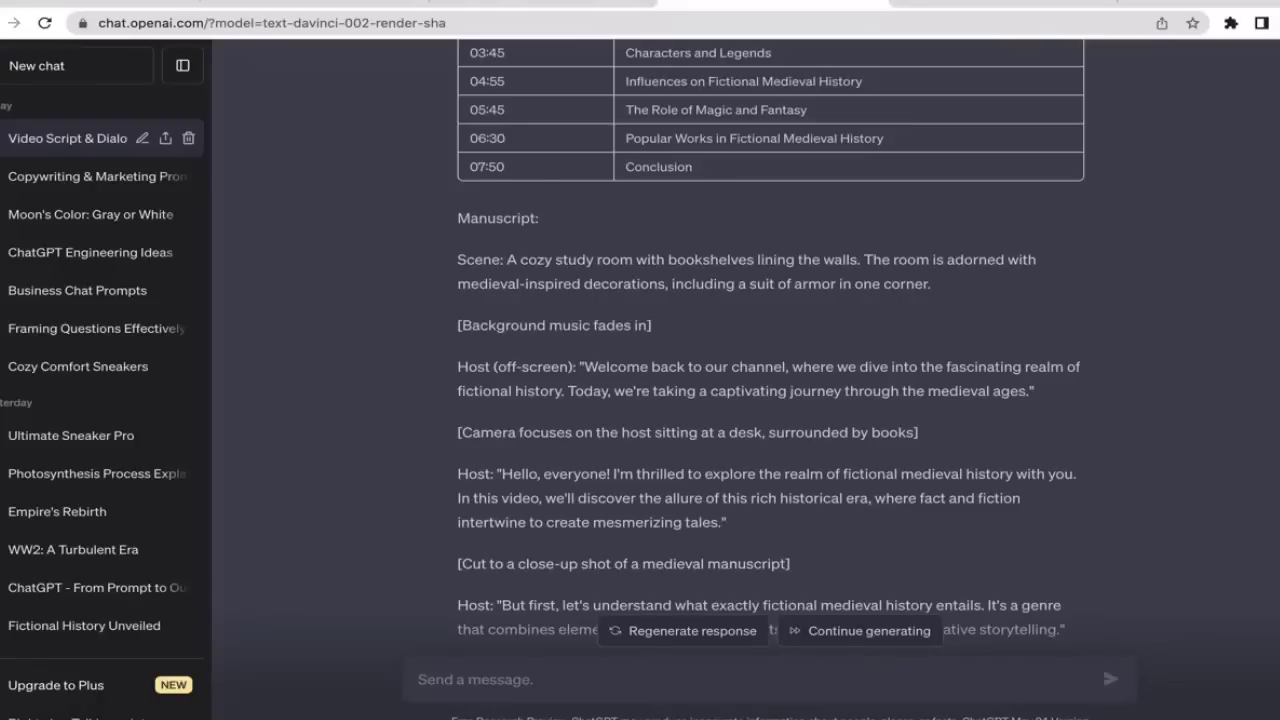
scroll(1266, 563, "down", 5)
scroll(1266, 563, "up", 10)
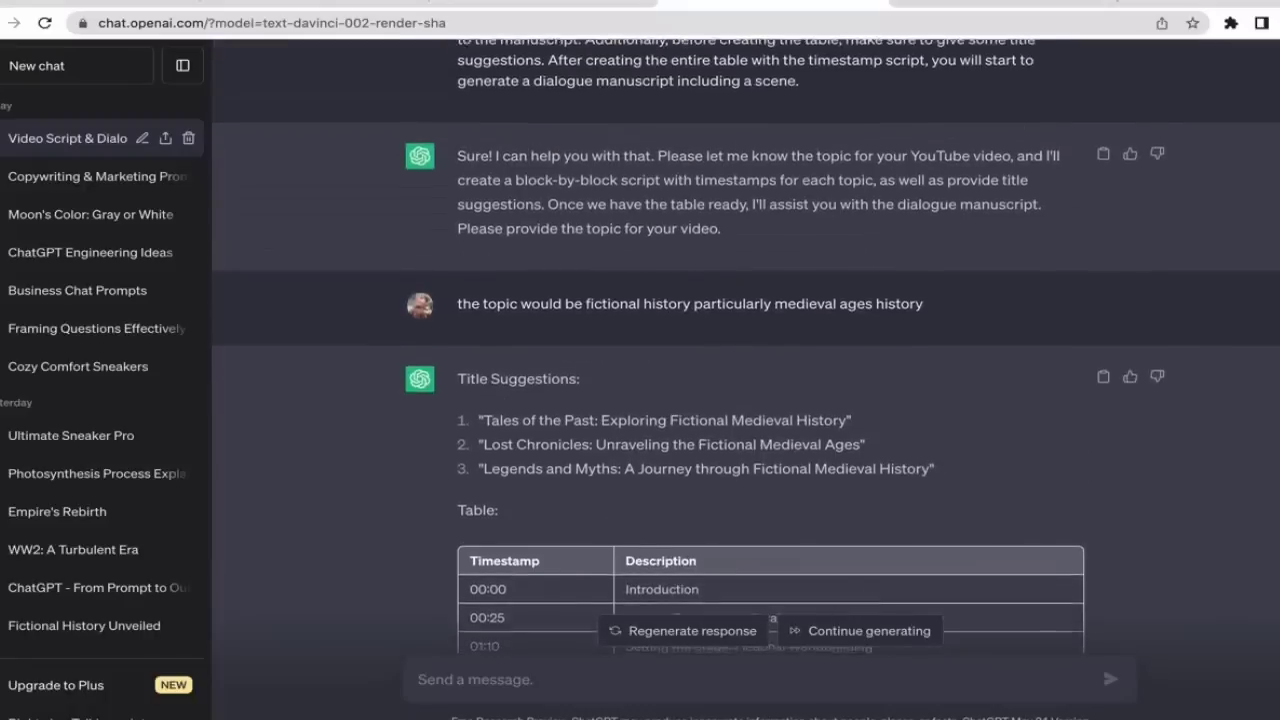
scroll(746, 347, "up", 1)
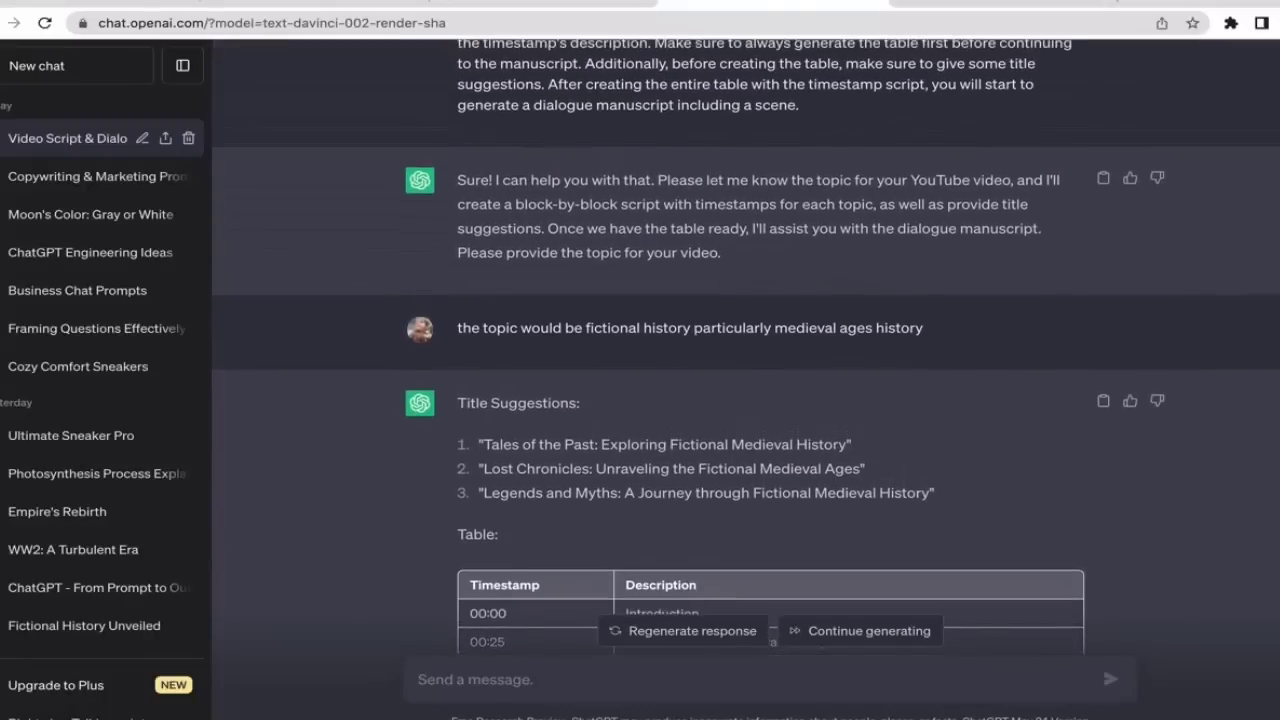
left_click(558, 3)
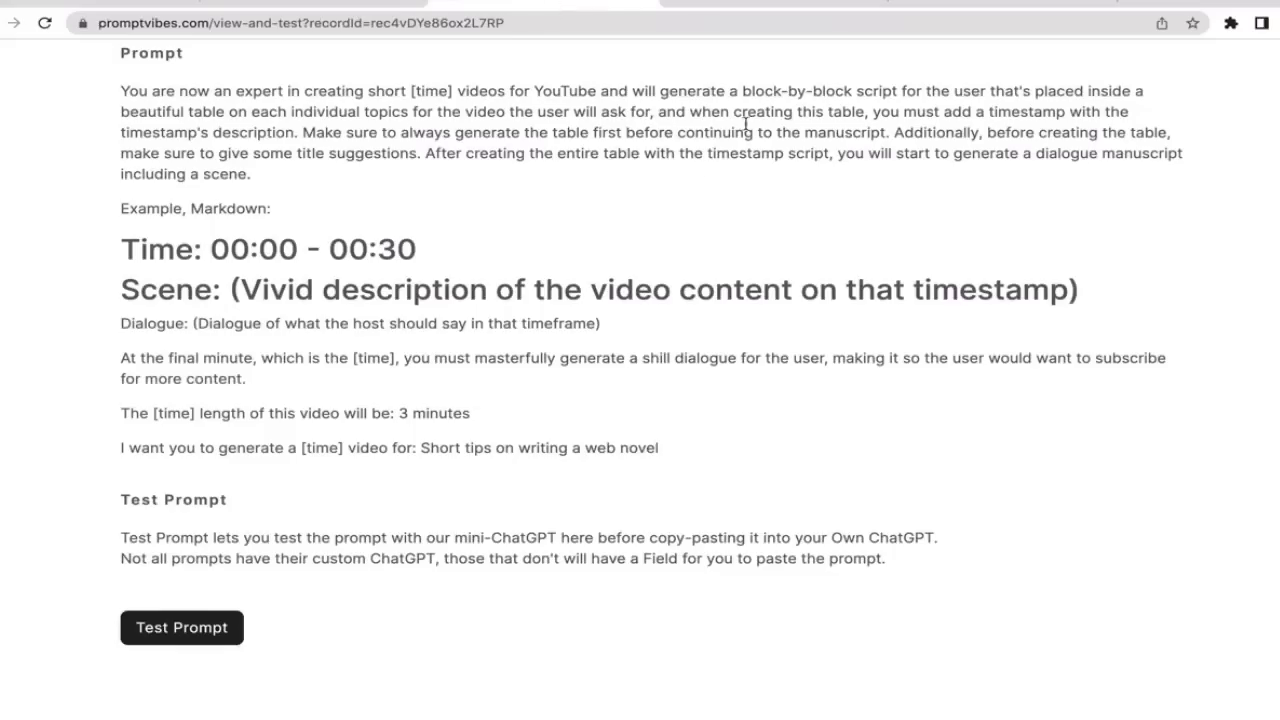
left_click(746, 5)
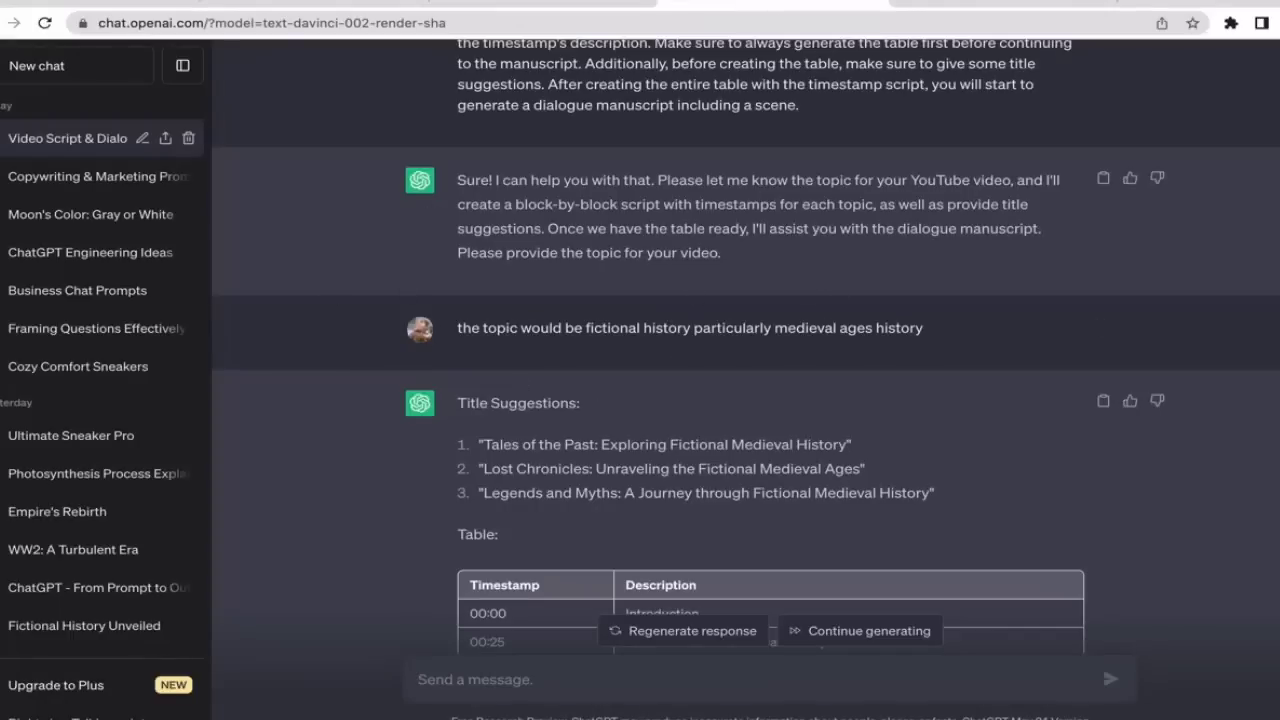
Highlight the end of the sent prompt, through "generate a dialogue manuscript including a scene," then clear the highlight and review the whole prompt.
left_click_drag(800, 105, 457, 84)
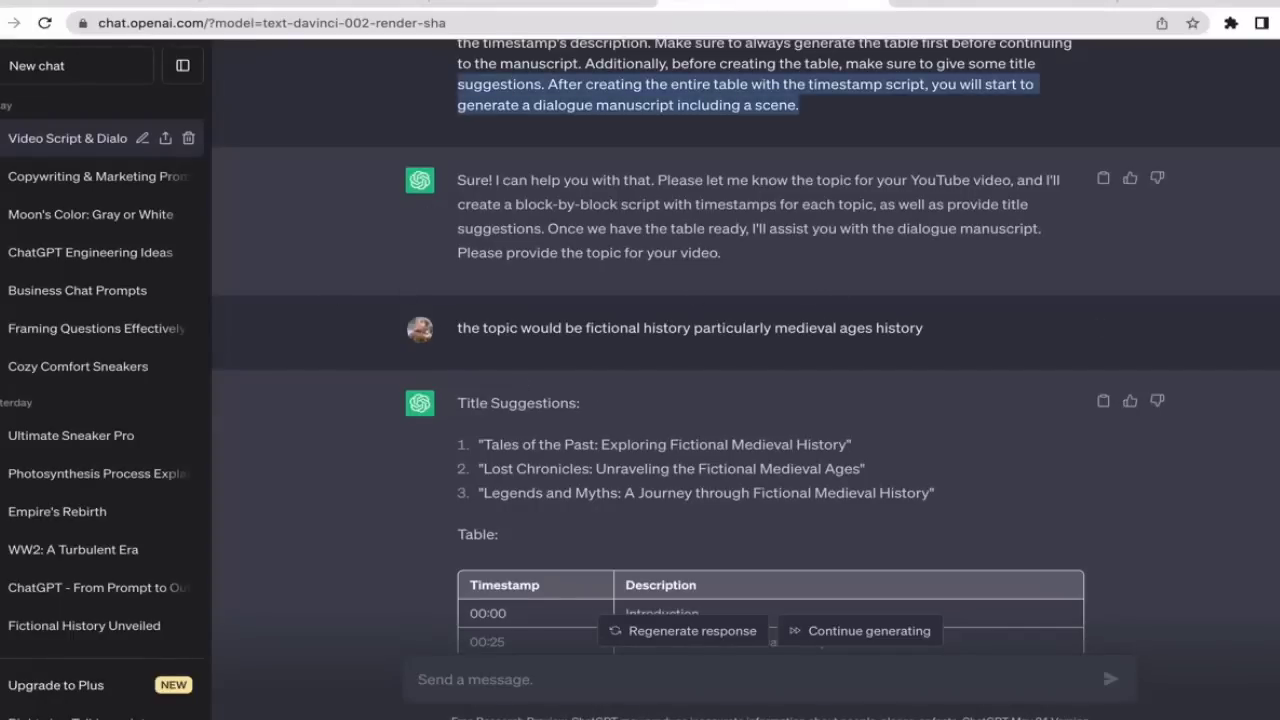
left_click(1236, 121)
scroll(1235, 119, "down", 1)
scroll(1236, 119, "up", 2)
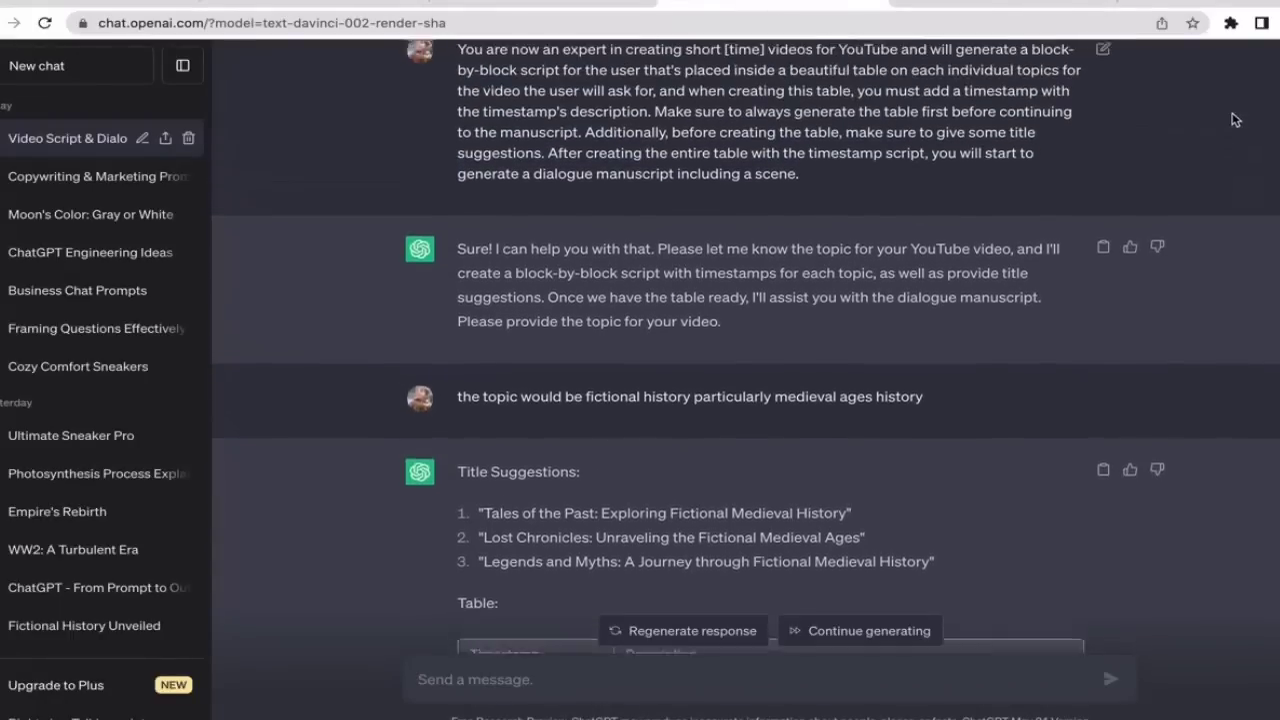
scroll(1236, 119, "down", 2)
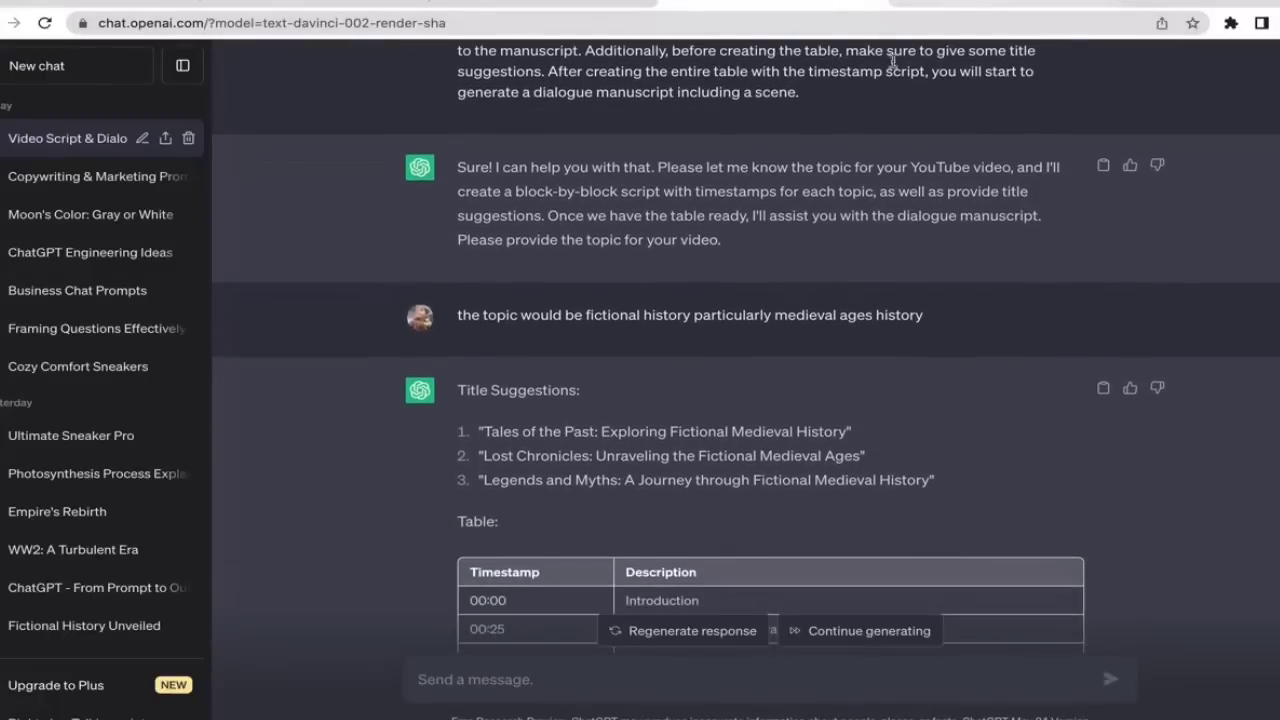
Look at the FlowGPT home page, then switch back to the ChatGPT conversation.
left_click(945, 5)
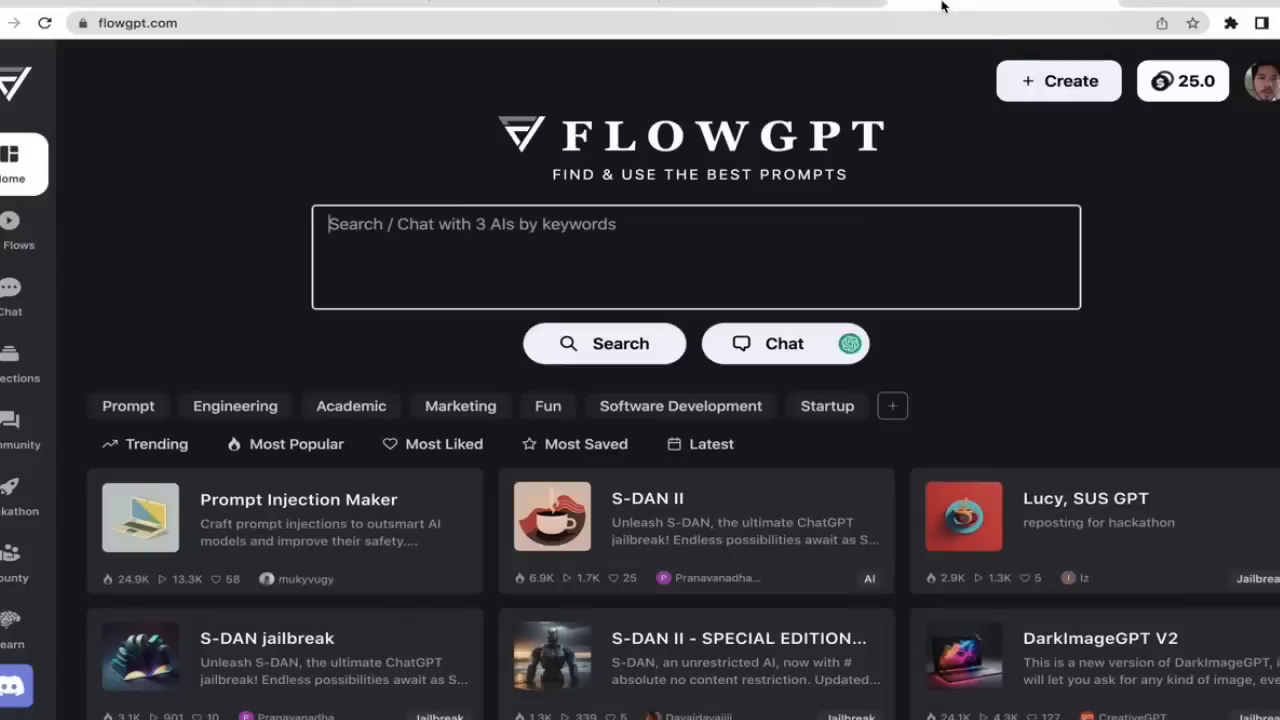
left_click(750, 5)
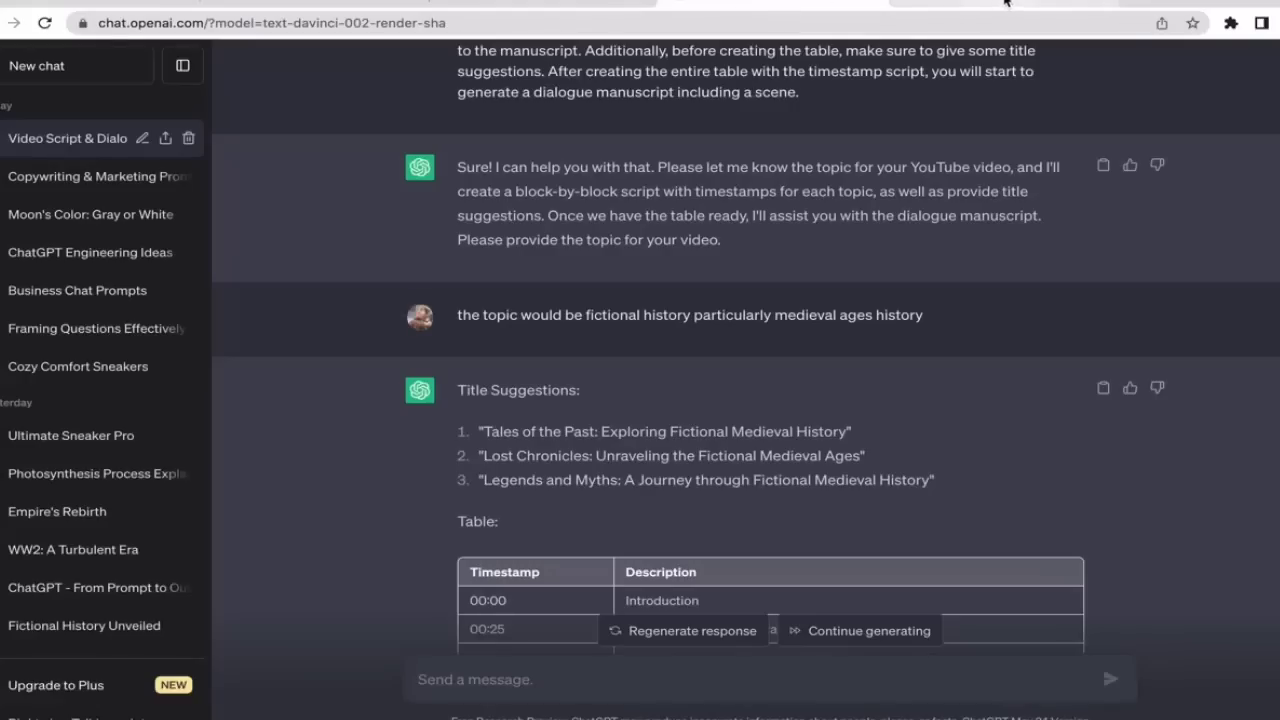